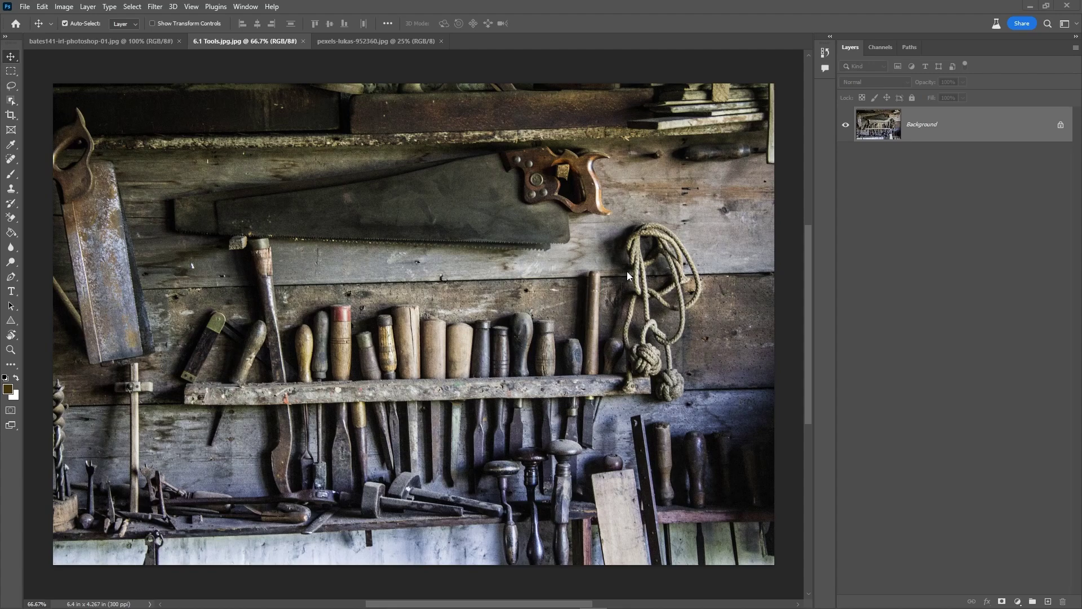
Step: Select a rectangular area over the saw and chisels in the tools photo and unlock its Background layer
left_click(11, 58)
left_click_drag(272, 126, 527, 374)
left_click(619, 257)
key("m")
left_click_drag(331, 132, 592, 498)
left_click(1061, 125)
Step: Try deleting the selected rectangular area, undo the deletion and clear the selection
key("Delete")
key("ctrl+z")
key("ctrl+d")
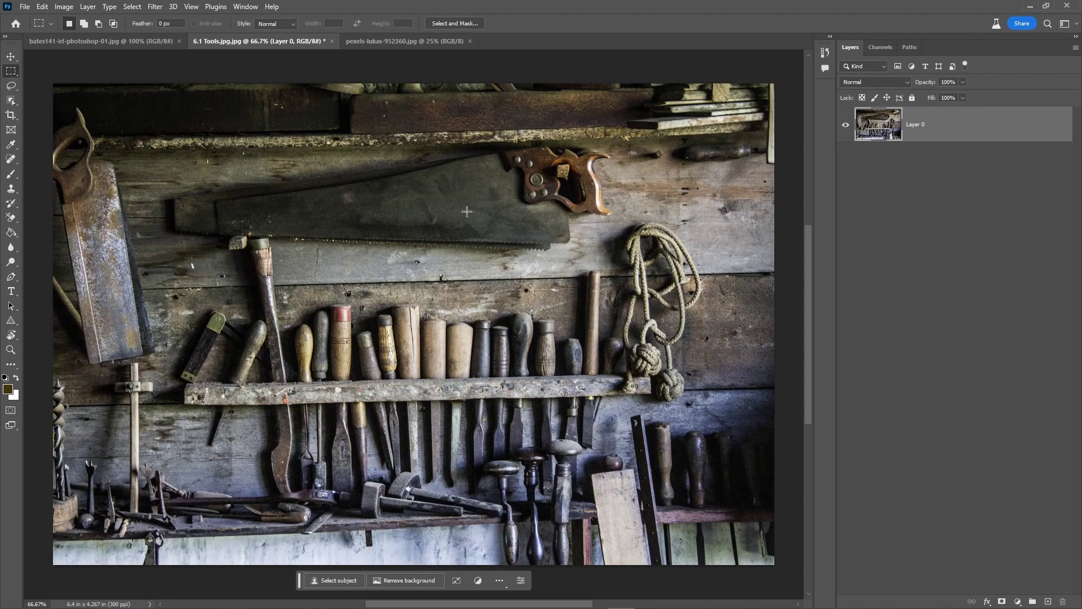
Step: Switch to bates141-iri-photoshop-01.jpg and examine the wooden tool tray beside the blank sheet up close
left_click(386, 44)
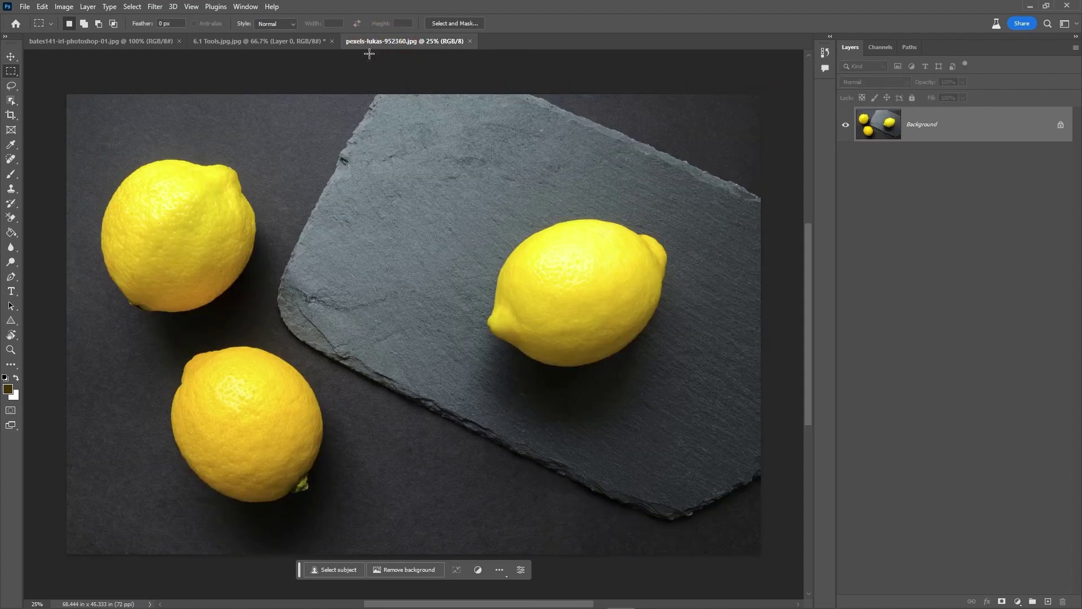
left_click(101, 41)
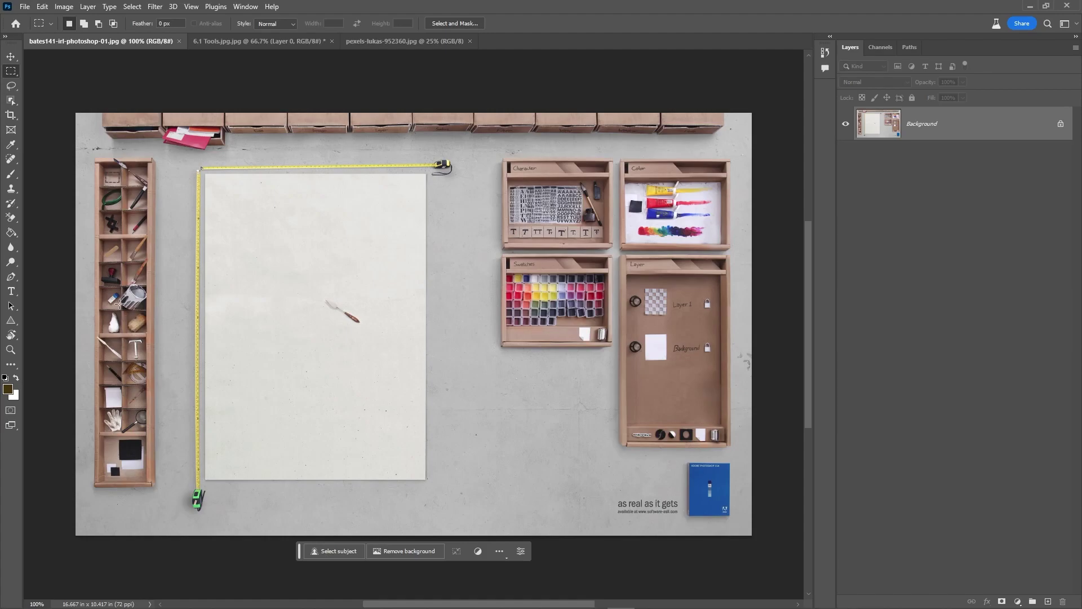
scroll(107, 308, "up", 3)
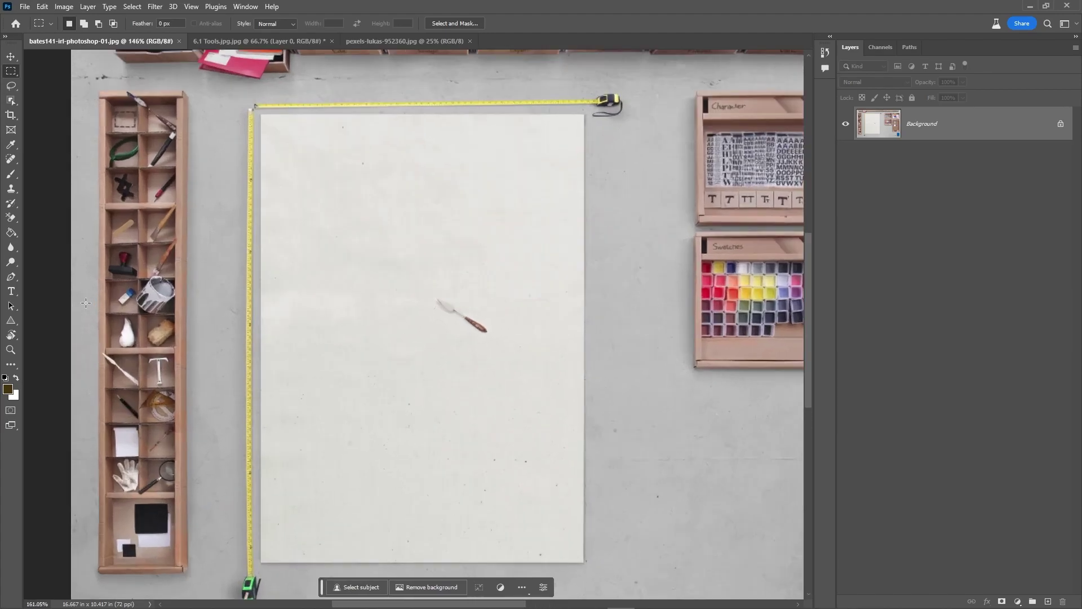
scroll(163, 295, "up", 3)
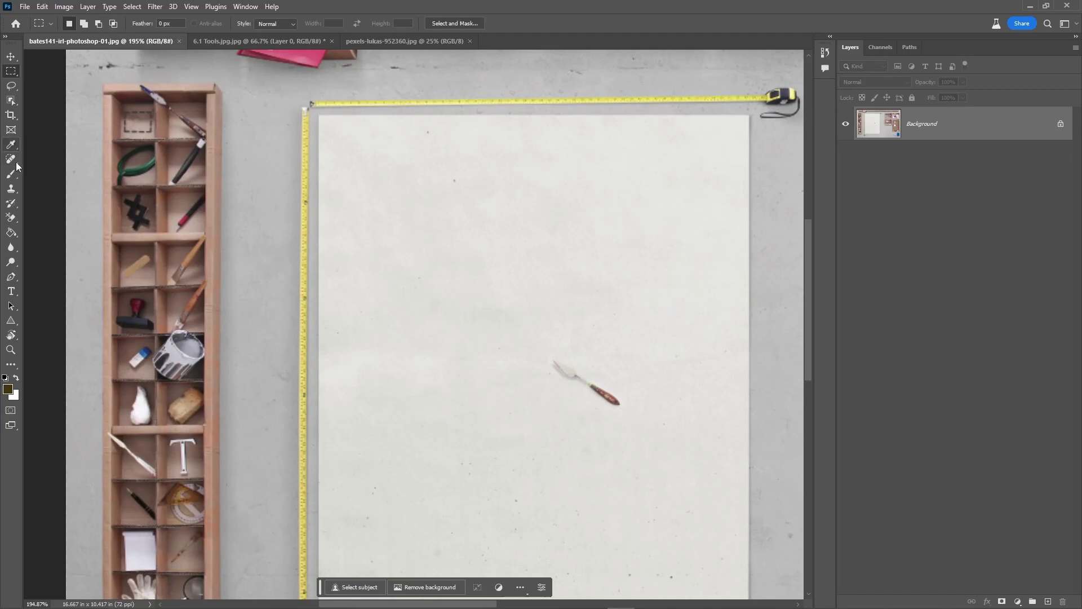
Step: Try out the Brush, Object Selection and Crop tools and view the Crop tool's variants
left_click(12, 173)
left_click(55, 171)
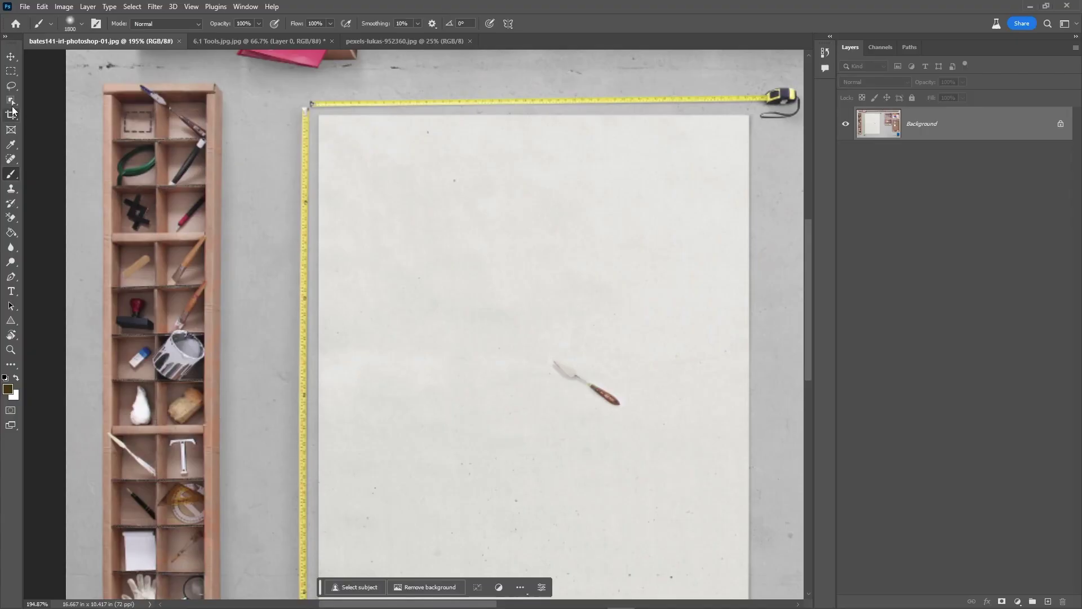
left_click(12, 102)
left_click(10, 115)
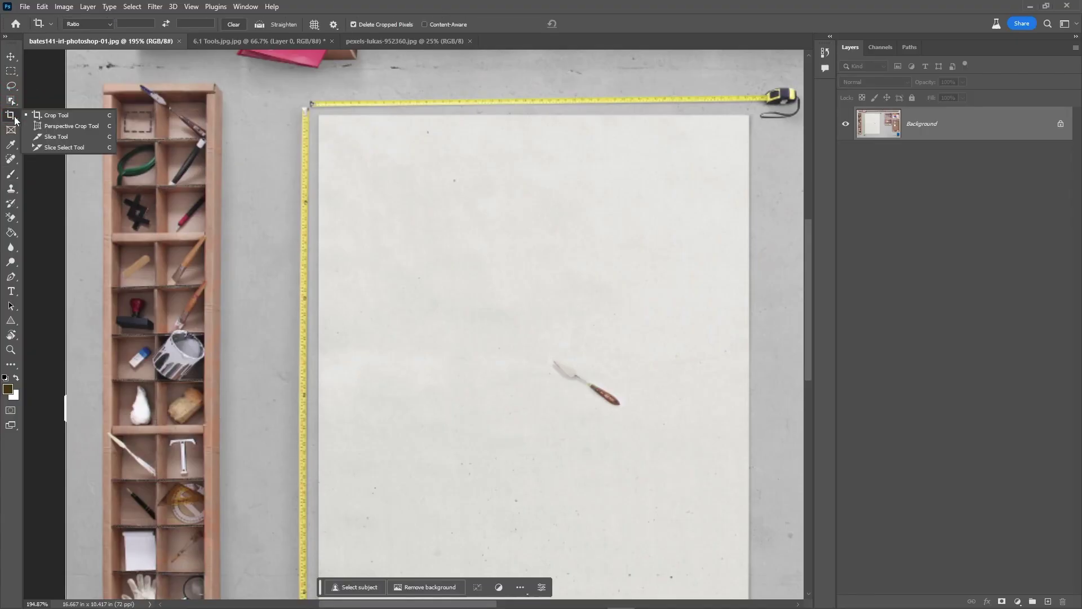
left_click(50, 115)
Step: Unlock the Background layer of bates141-iri-photoshop-01.jpg and shift it slightly to the left with the Move tool
left_click(11, 56)
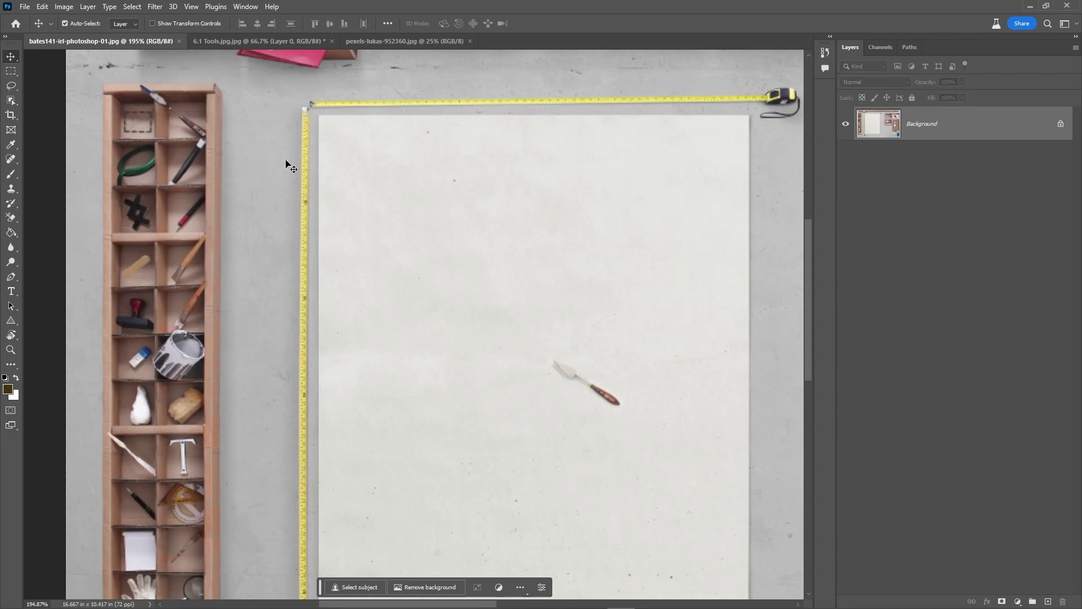
right_click(15, 64)
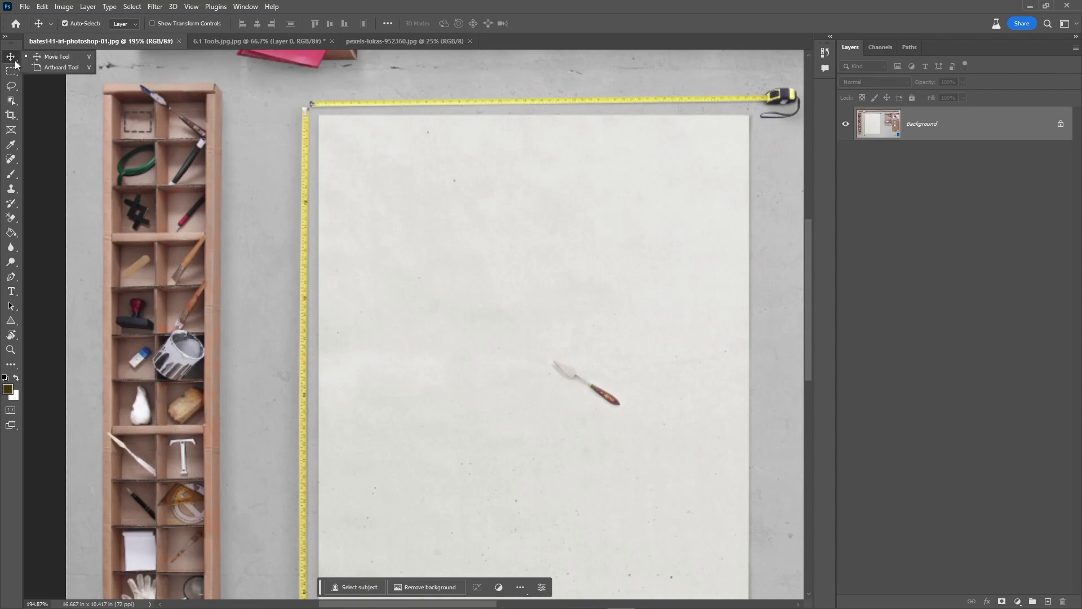
left_click(54, 57)
left_click(1061, 123)
left_click_drag(532, 277, 455, 265)
Step: Switch to the lemon photo and unlock its Background layer
left_click(306, 43)
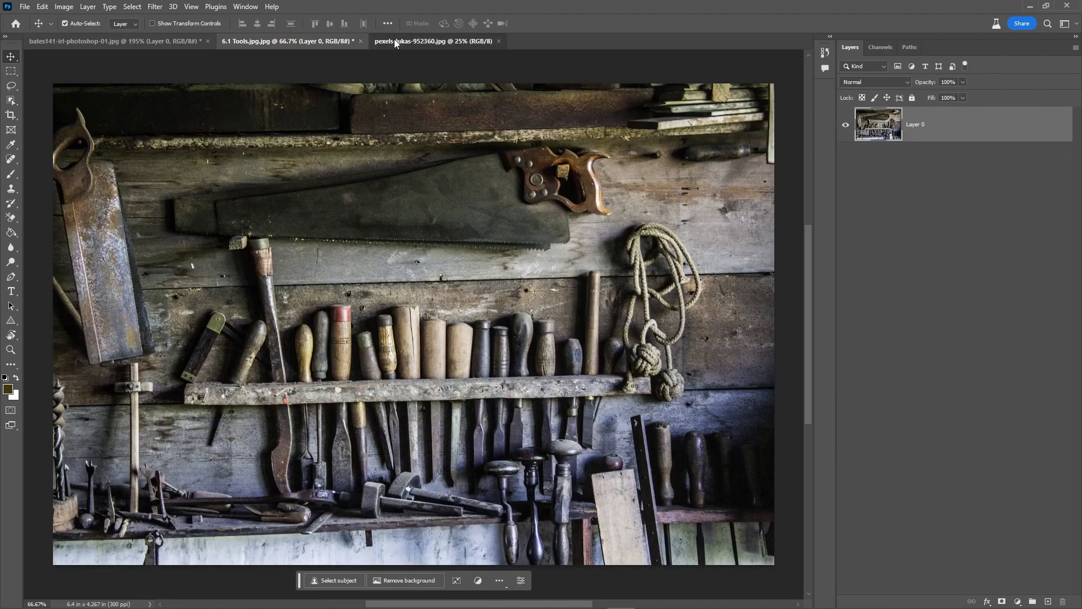
left_click(394, 40)
scroll(485, 253, "down", 2)
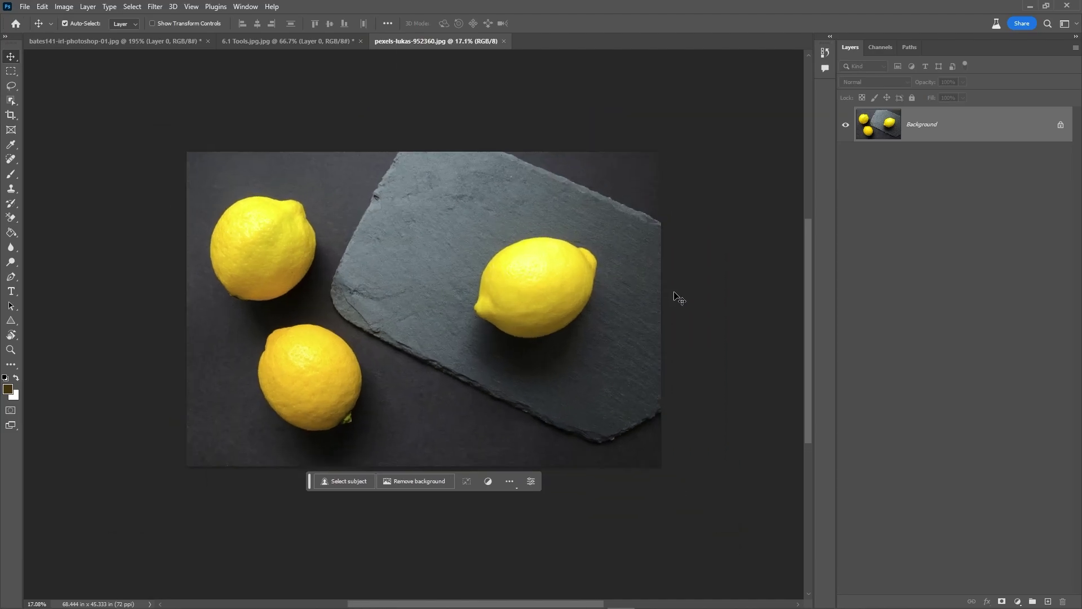
left_click(1060, 124)
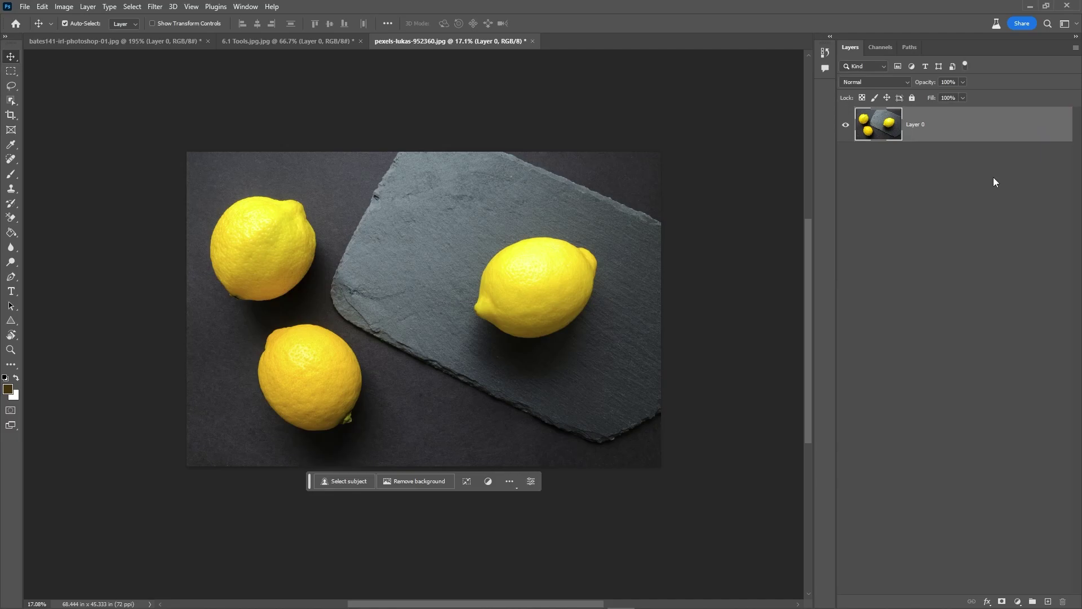
key("ctrl+0")
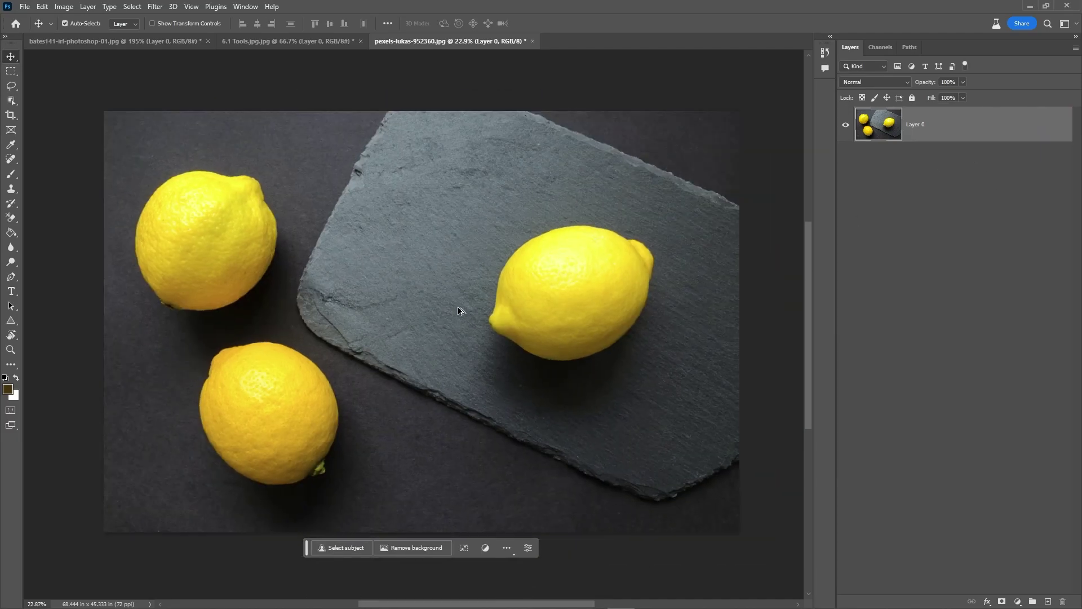
Step: Draw a rectangular marquee selection over the right part of the lemon photo, extending to the image's edges
left_click(12, 74)
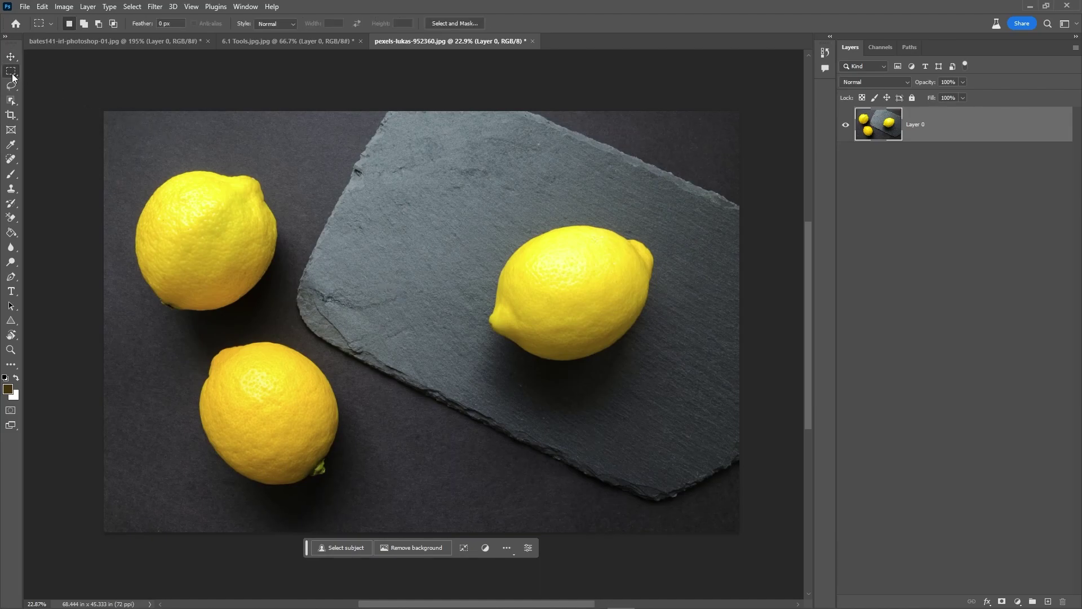
right_click(12, 75)
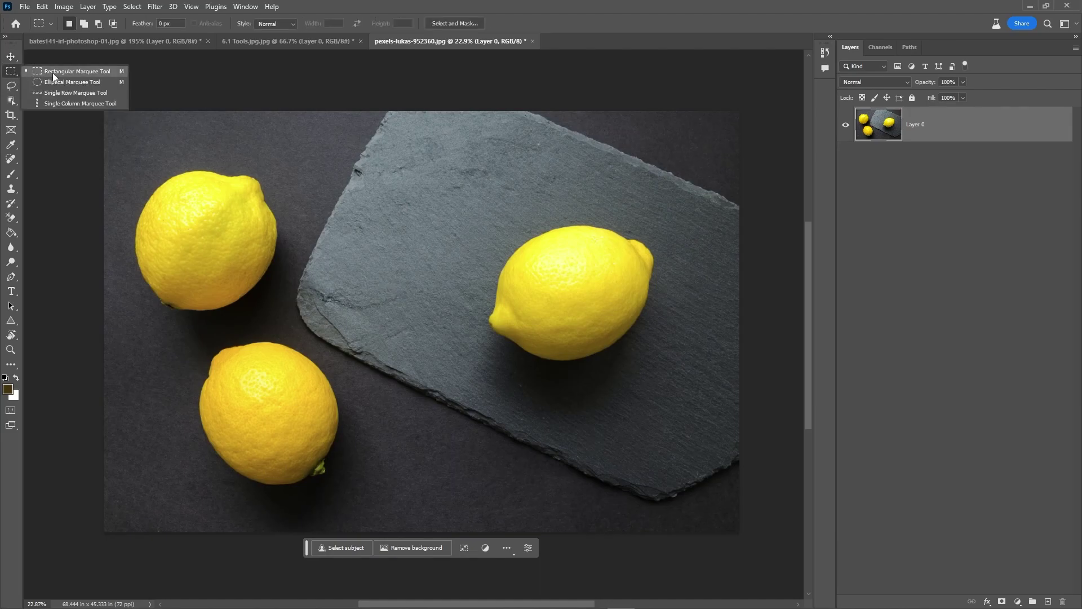
left_click(54, 76)
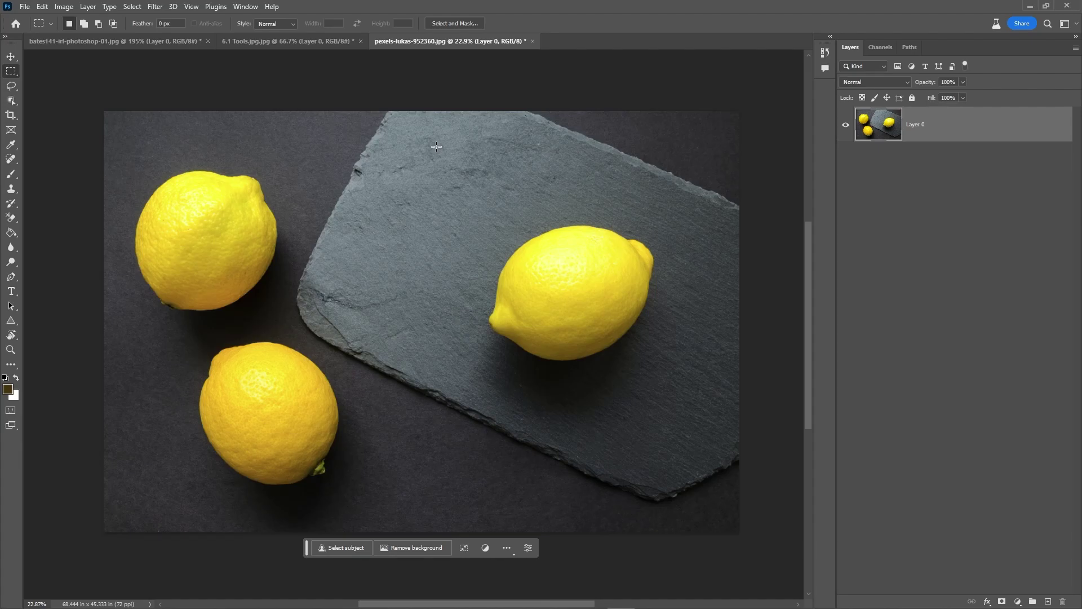
left_click_drag(383, 83, 769, 547)
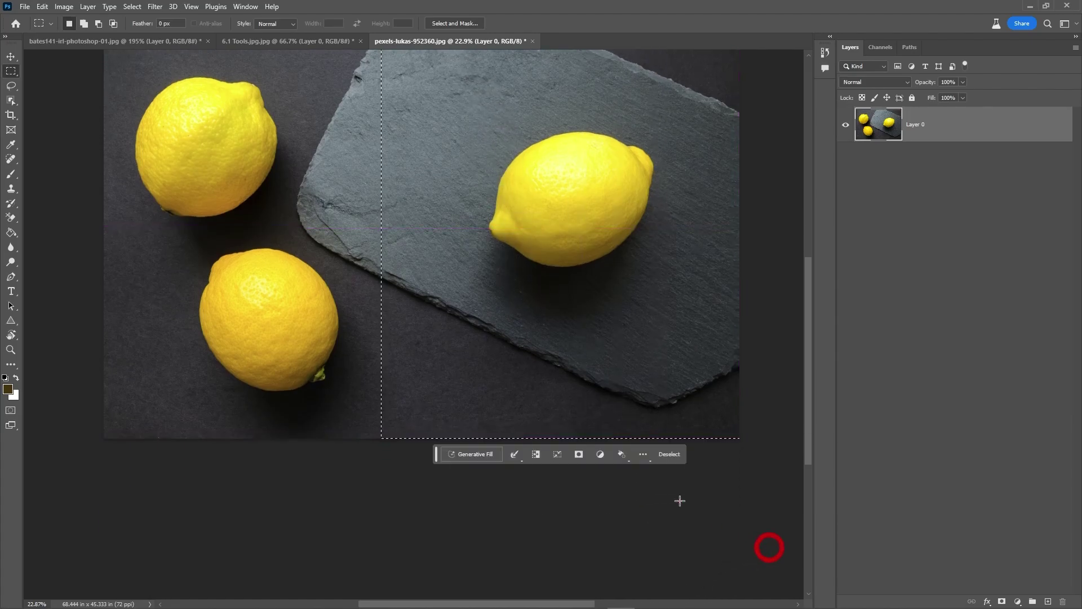
scroll(588, 460, "up", 1)
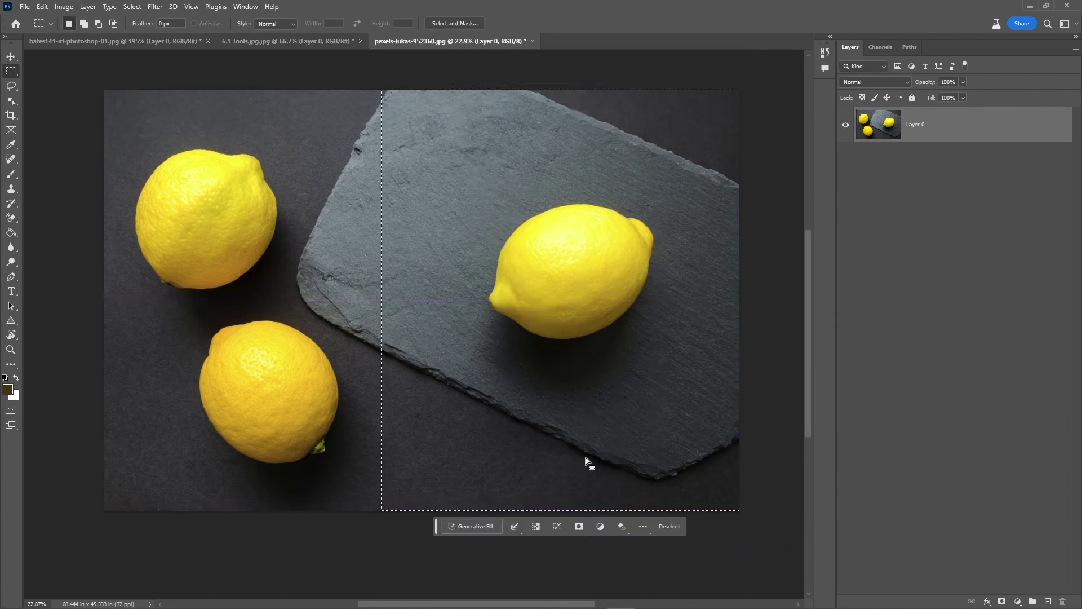
Step: Try filling a rectangular selection around the lemon on the slate with the foreground color, undo the fill and deselect
left_click(509, 80)
left_click_drag(434, 112, 669, 381)
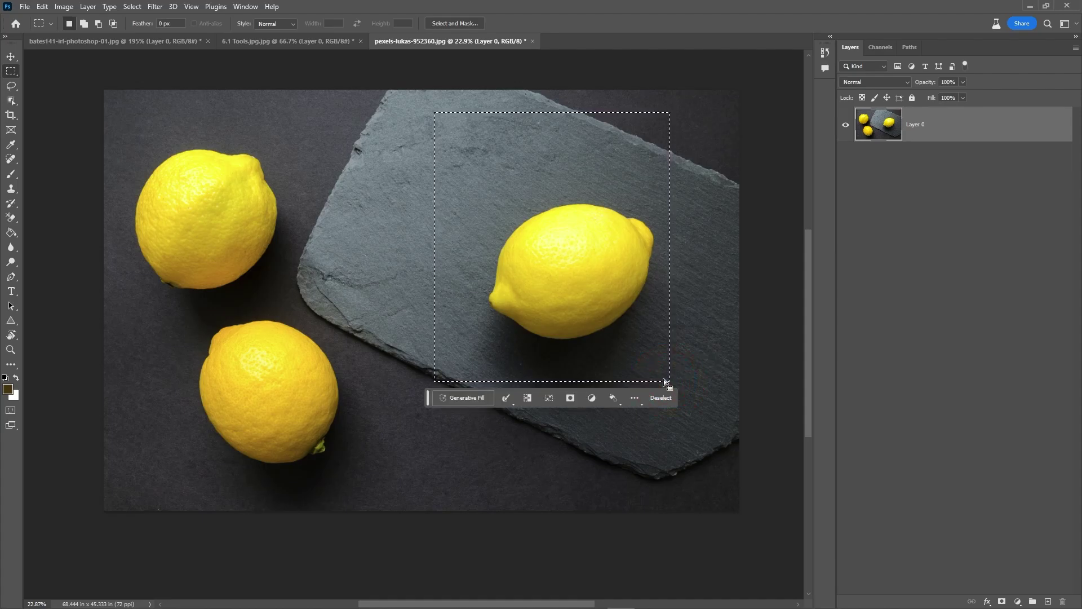
key("alt+BackSpace")
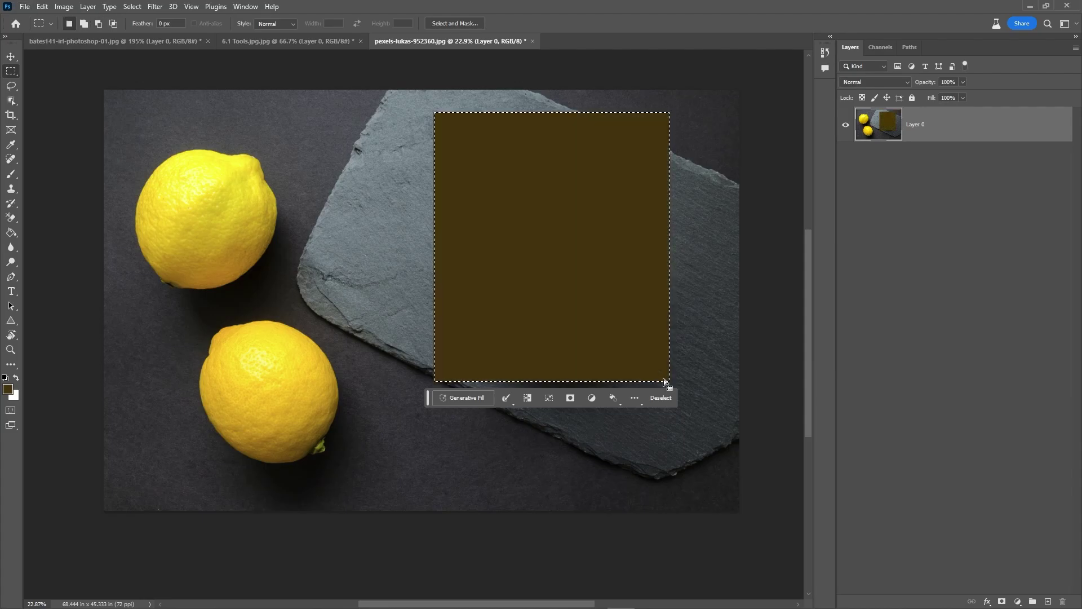
key("ctrl+z")
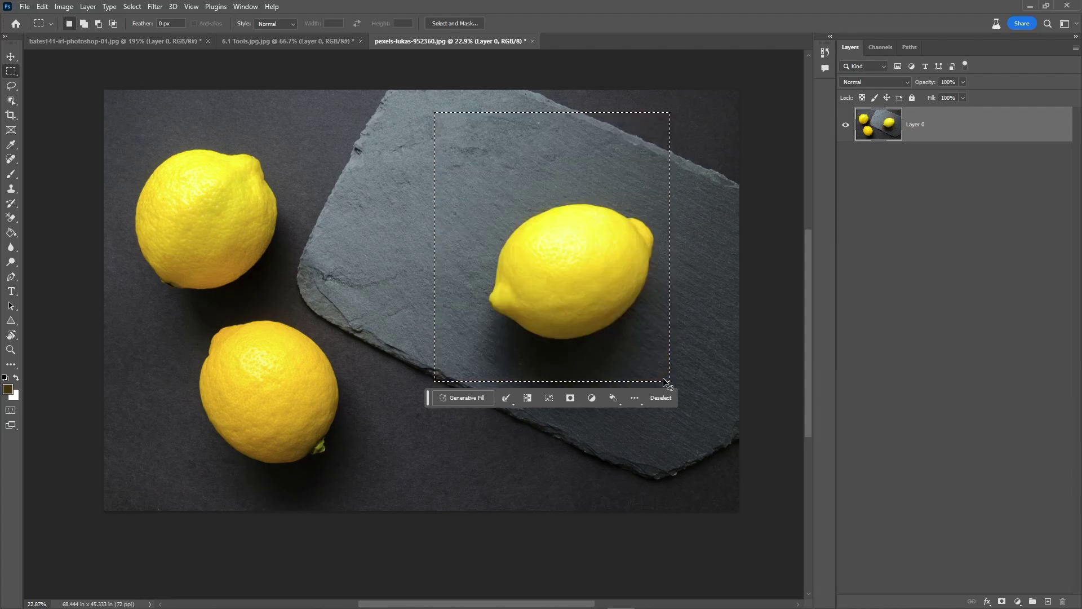
key("ctrl+d")
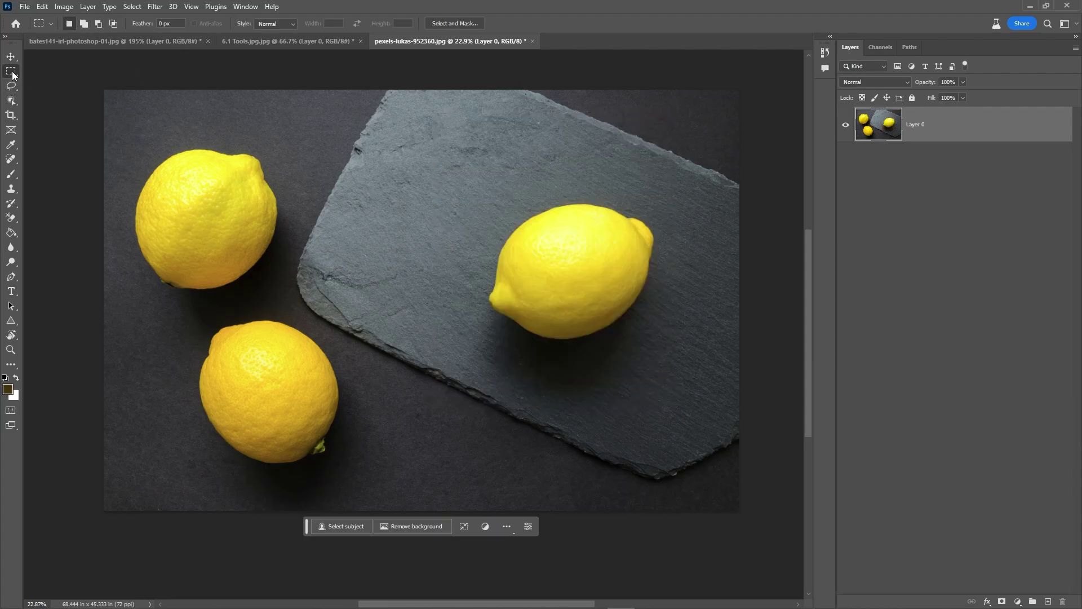
Step: Draw a rectangular marquee around the lemon on the slate and copy the selected area to a new layer
right_click(12, 74)
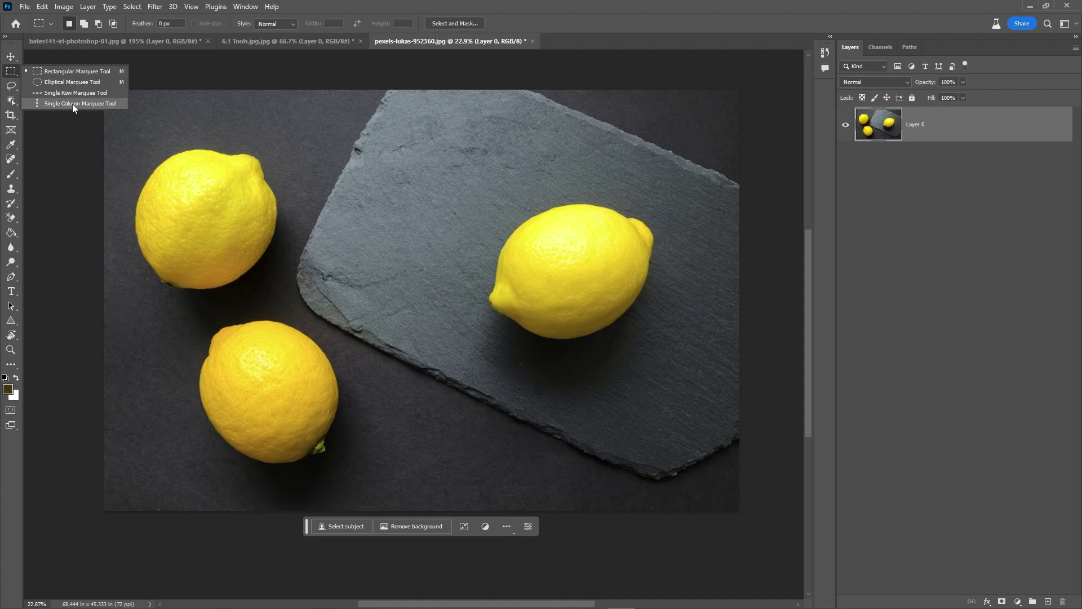
left_click(73, 74)
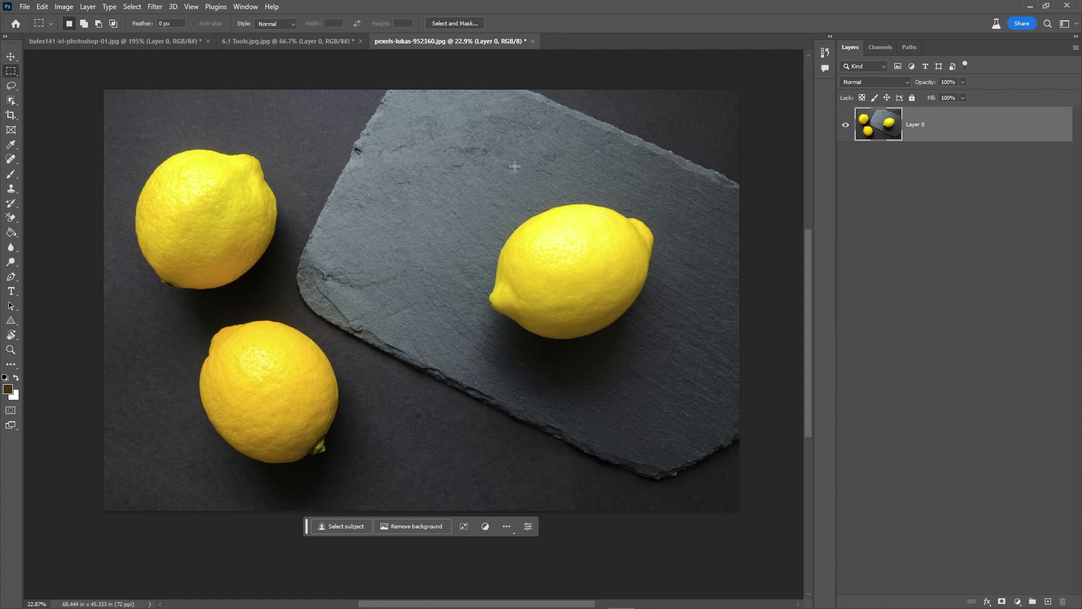
left_click_drag(435, 116, 702, 368)
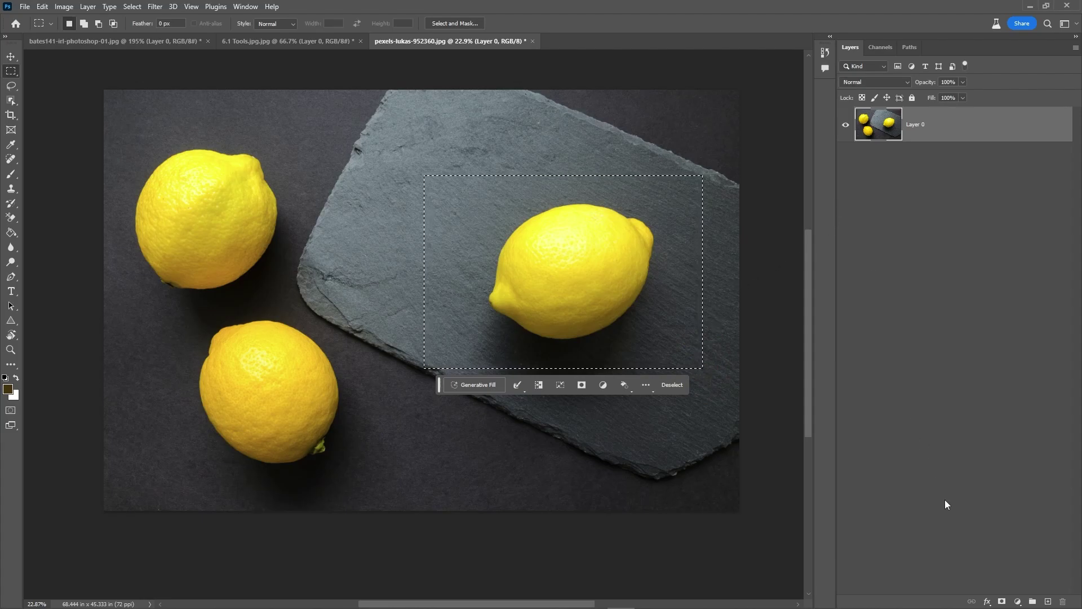
key("ctrl+j")
key("ctrl+z")
right_click(624, 227)
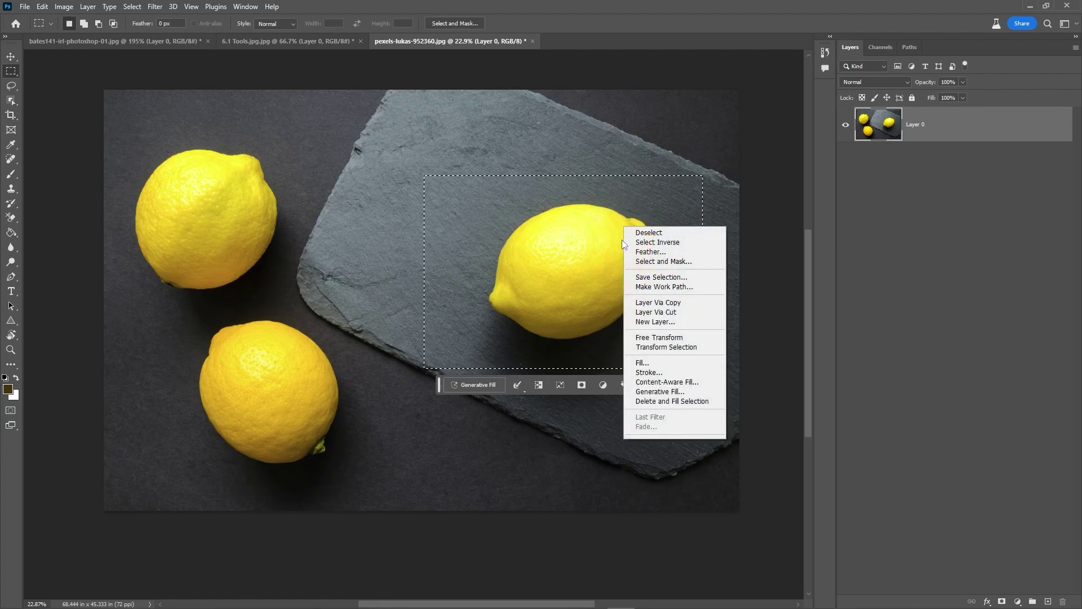
left_click(655, 304)
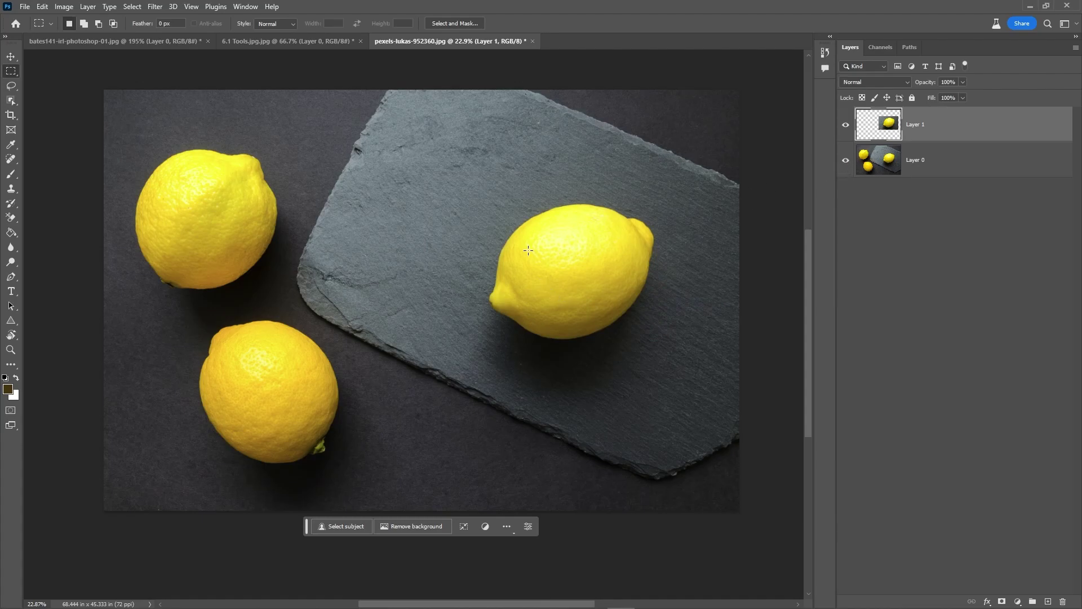
Step: Hide Layer 0 to check the copied lemon area on its own, and show the layer again
left_click(862, 164)
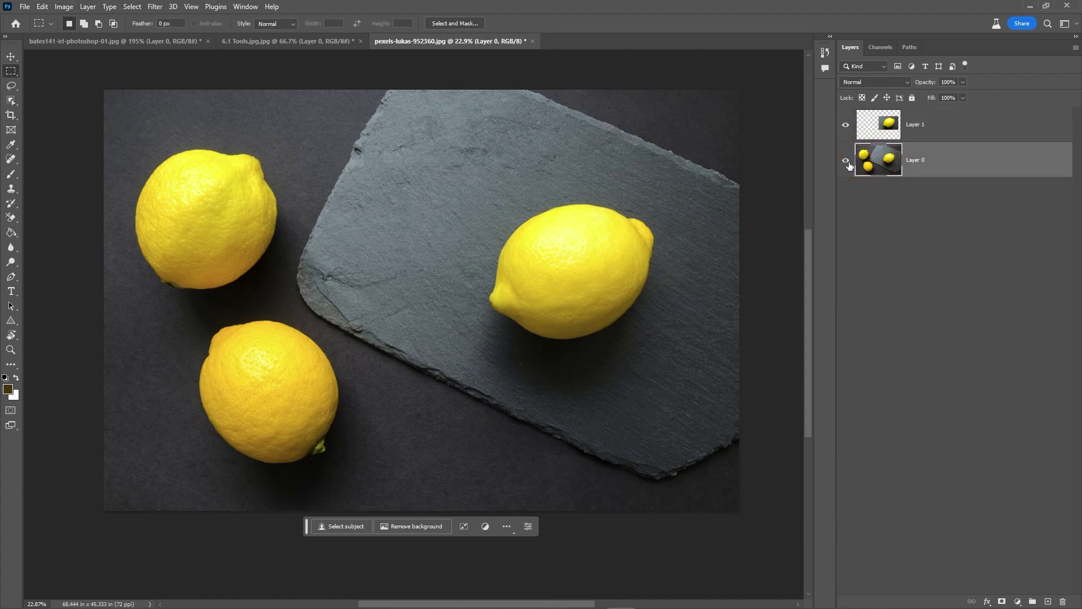
left_click(846, 161)
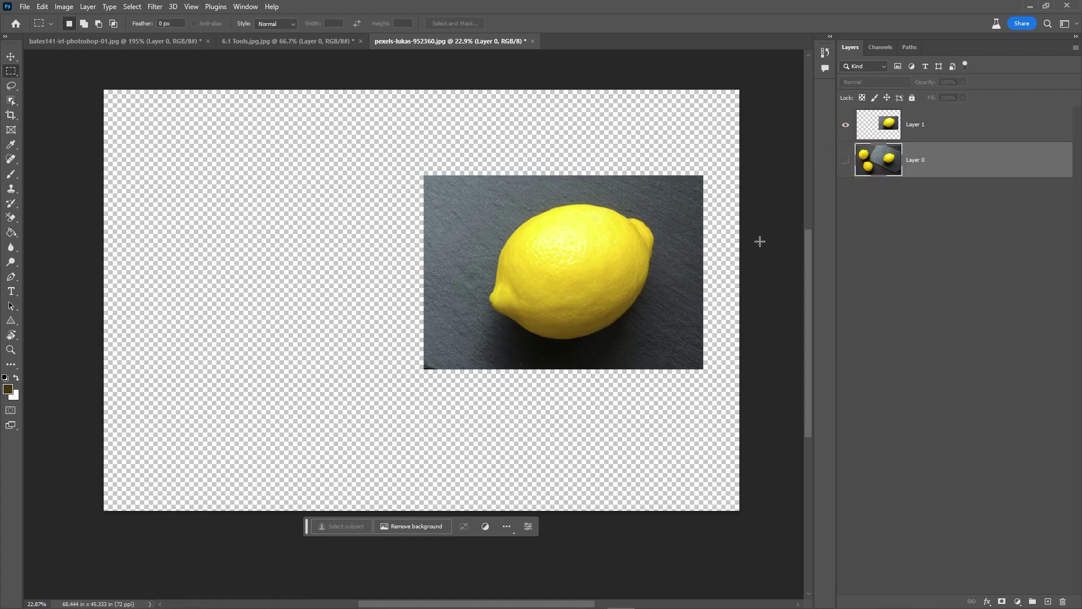
left_click(846, 160)
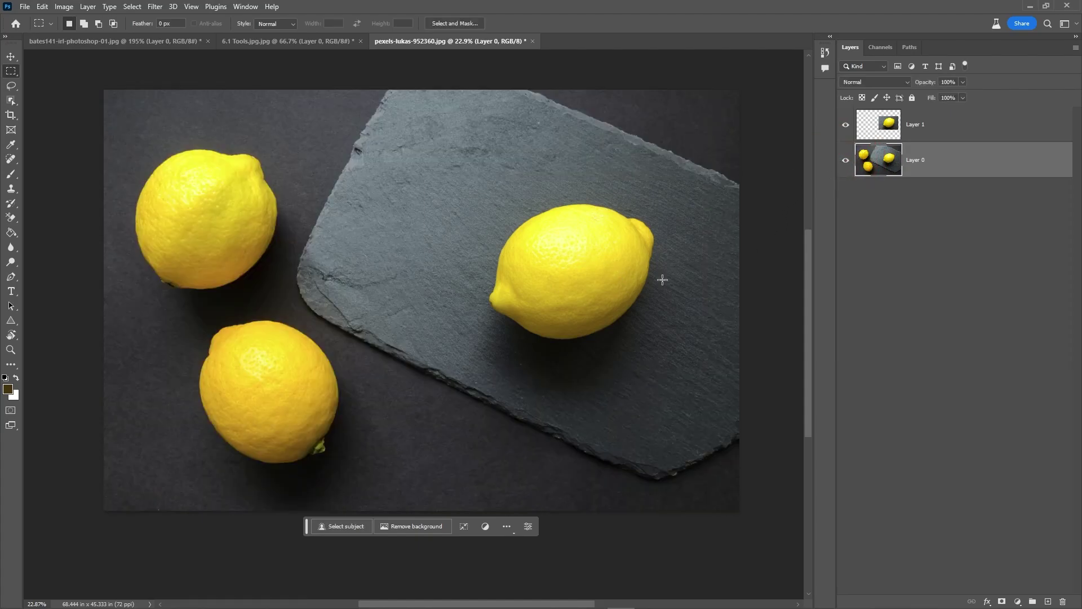
Step: Move the copied lemon layer up and to the left with the Move tool, with Layer 0 hidden
left_click(11, 60)
left_click_drag(577, 246, 607, 244)
left_click(596, 256)
left_click(846, 160)
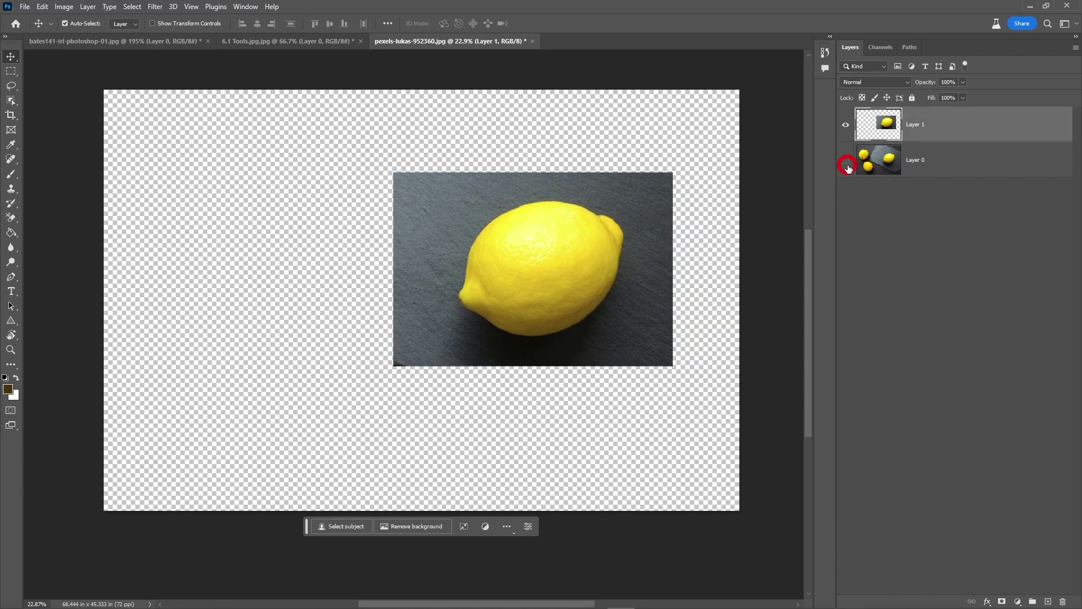
left_click_drag(565, 283, 483, 223)
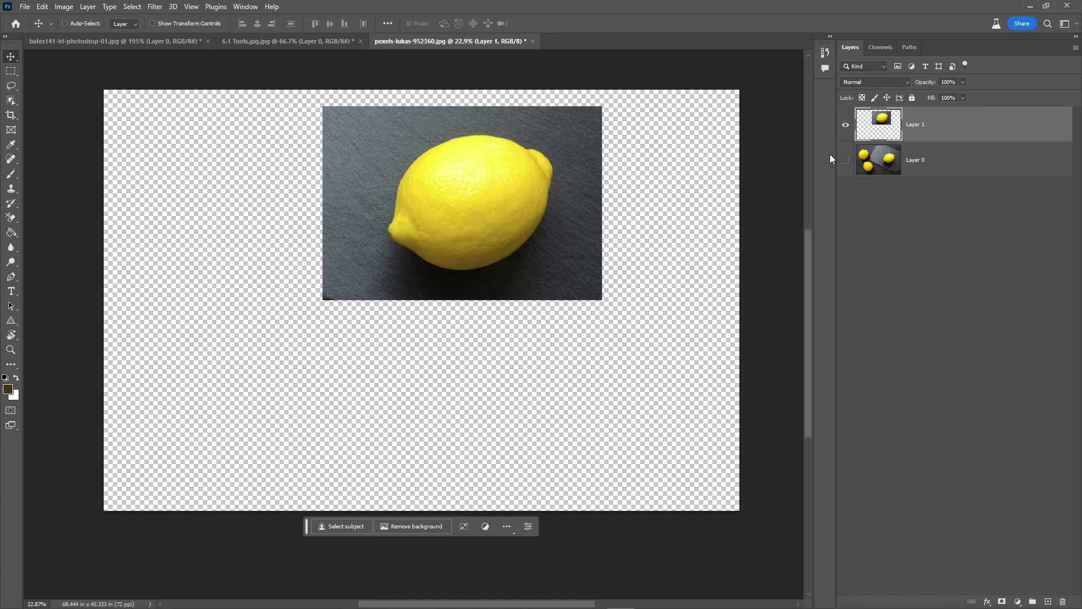
Step: Undo the moves of the copied lemon area and the layer copy itself
key("ctrl+z")
key("ctrl+z")
key("ctrl+z")
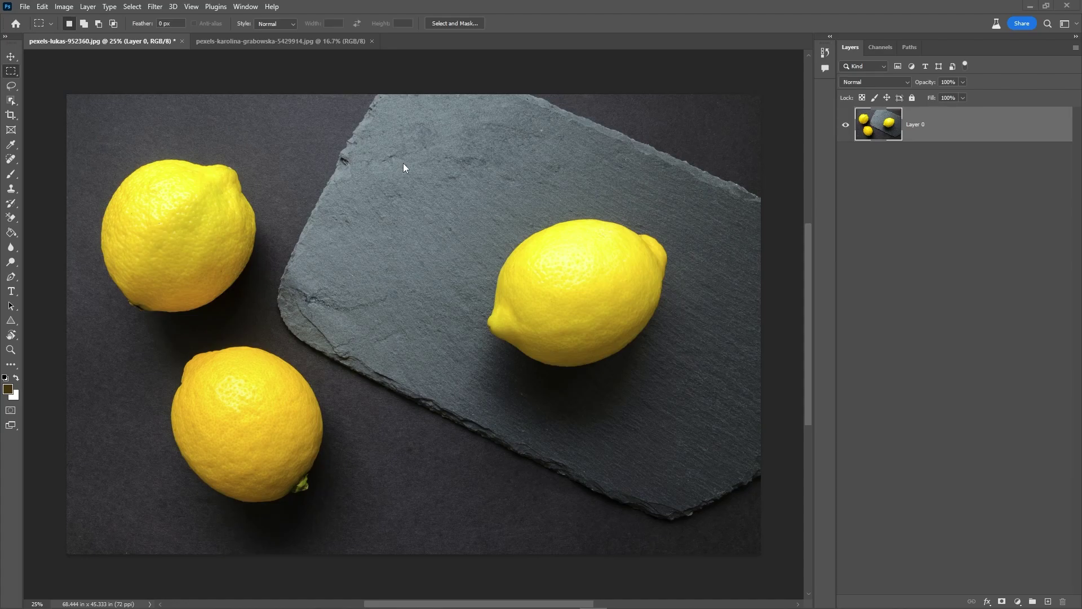
Step: Draw a circular selection around the lemon on the slate with the Elliptical Marquee tool and copy it to a new layer
right_click(11, 70)
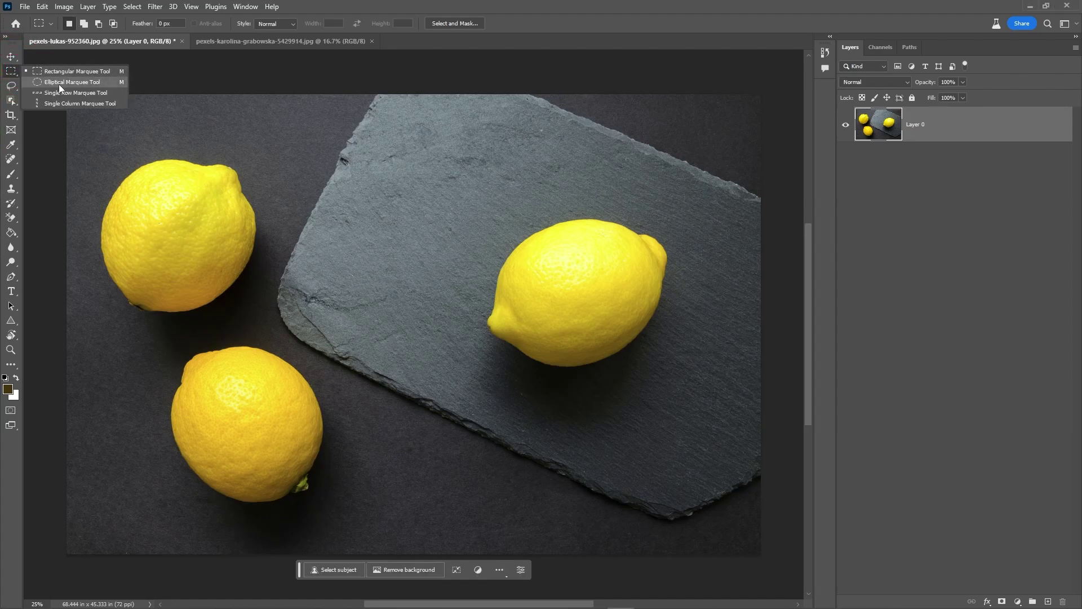
left_click(58, 82)
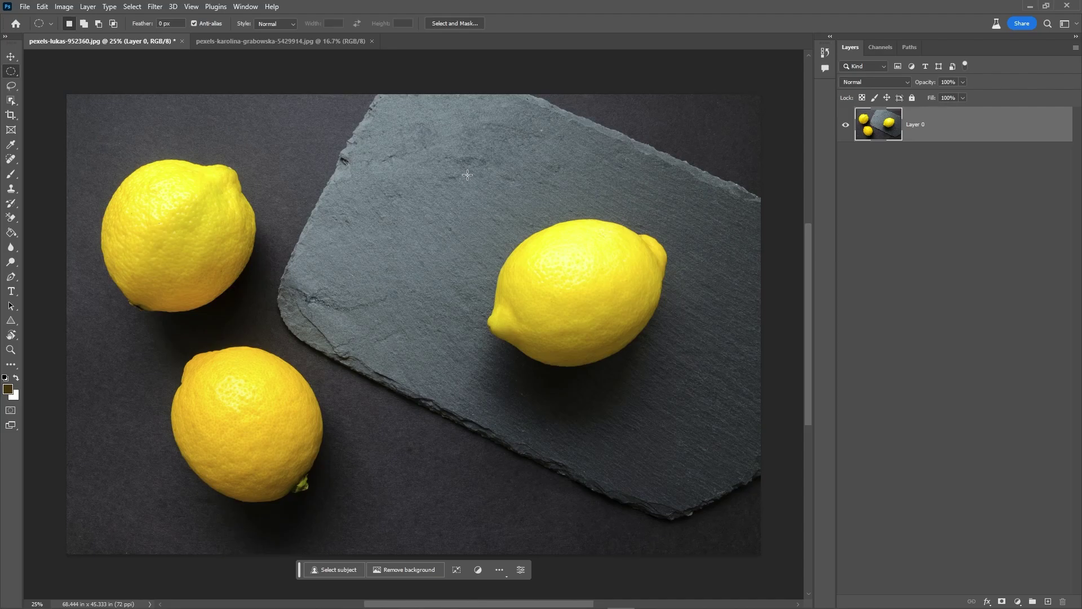
left_click_drag(467, 175, 700, 478)
key("space")
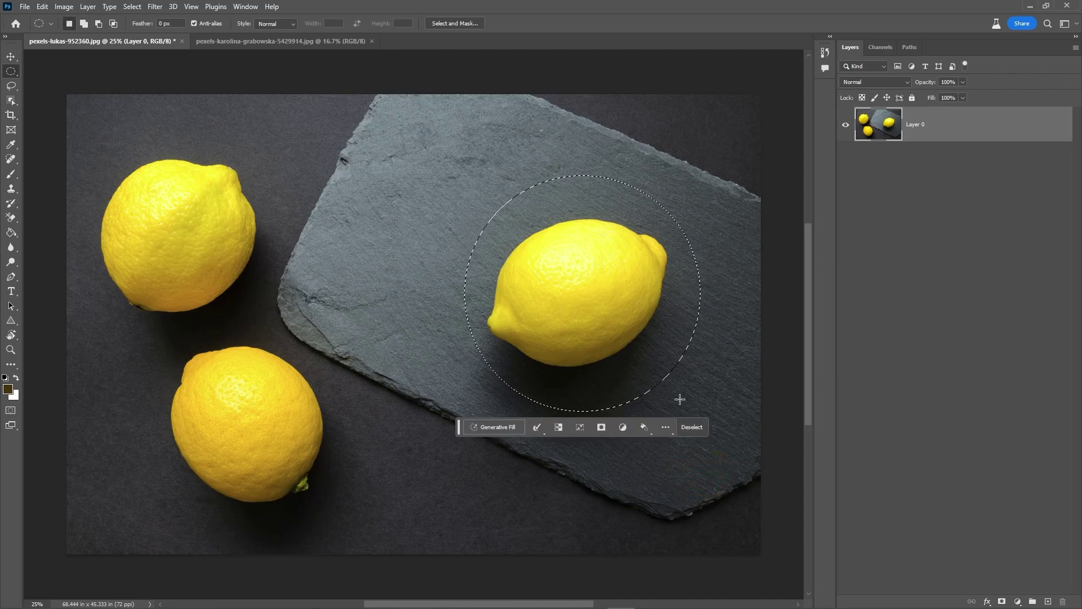
right_click(622, 197)
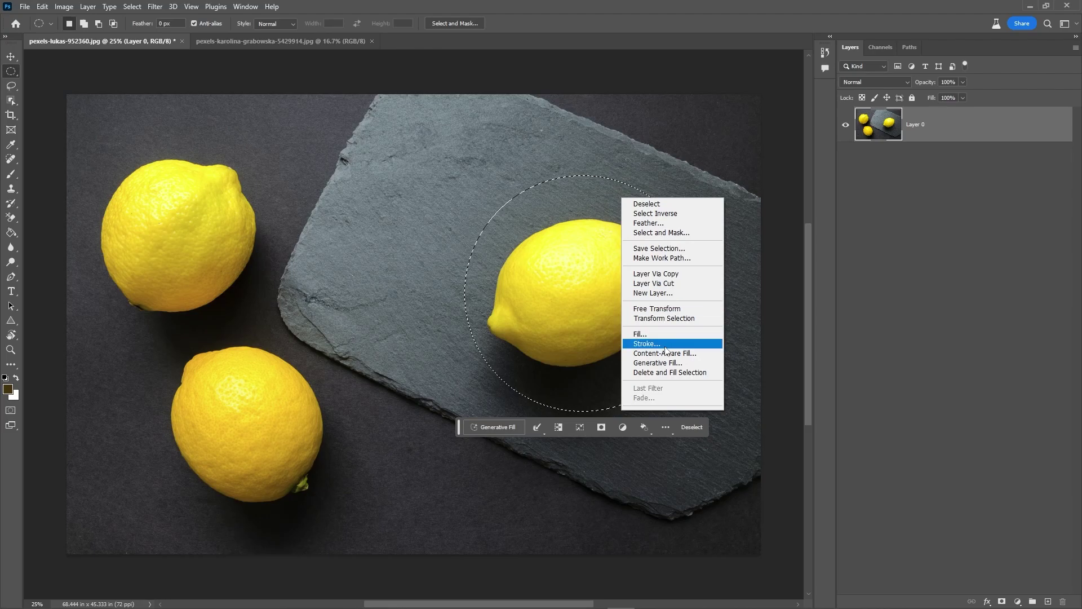
left_click(655, 274)
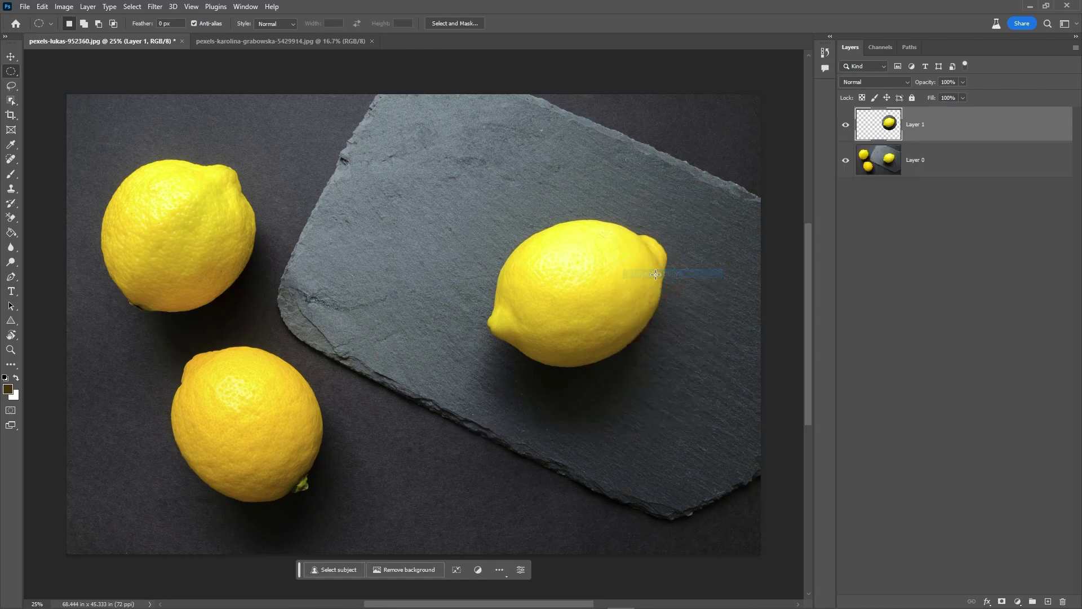
Step: Hide Layer 0 and move the circular lemon copy slightly up and to the left with the Move tool
left_click(846, 160)
left_click(10, 56)
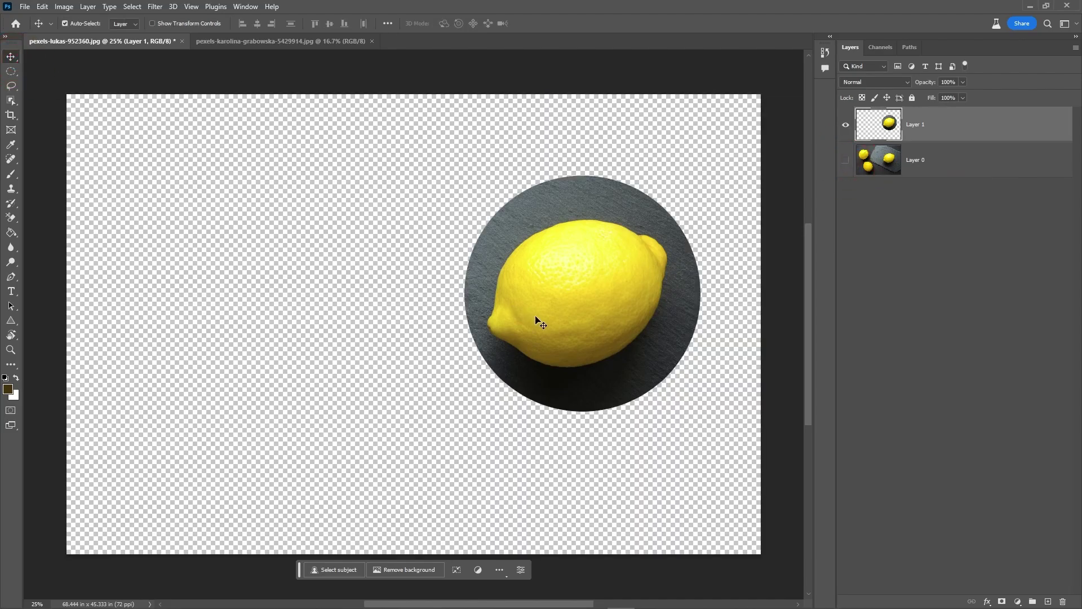
left_click_drag(590, 316, 562, 308)
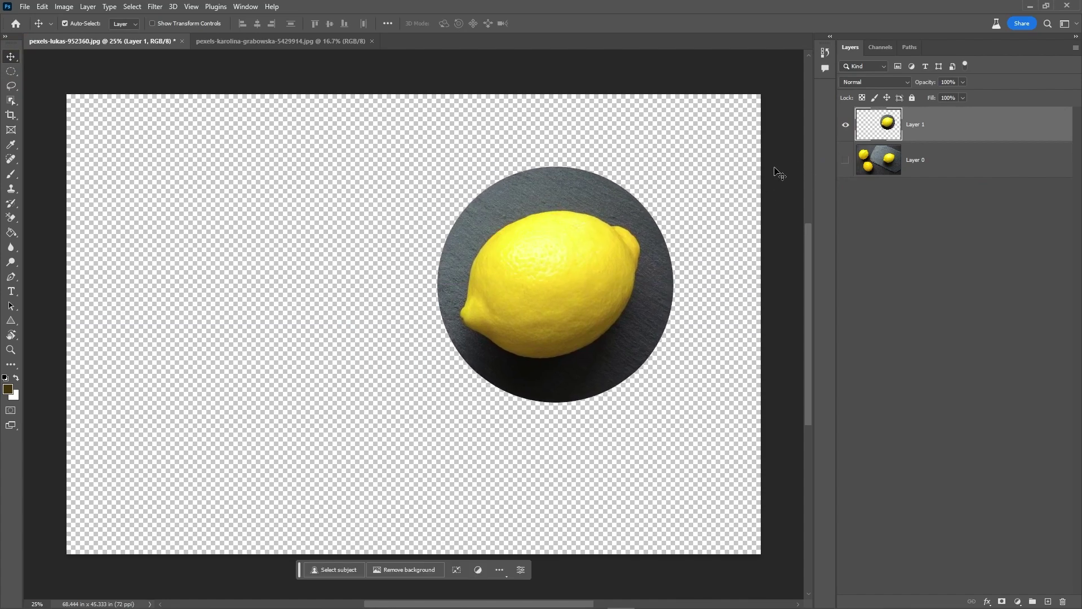
Step: Show Layer 0 again and move the circular lemon copy over the photo so it sits slightly below and left of the original lemon
left_click(846, 160)
left_click_drag(602, 327, 640, 335)
left_click_drag(610, 281, 569, 307)
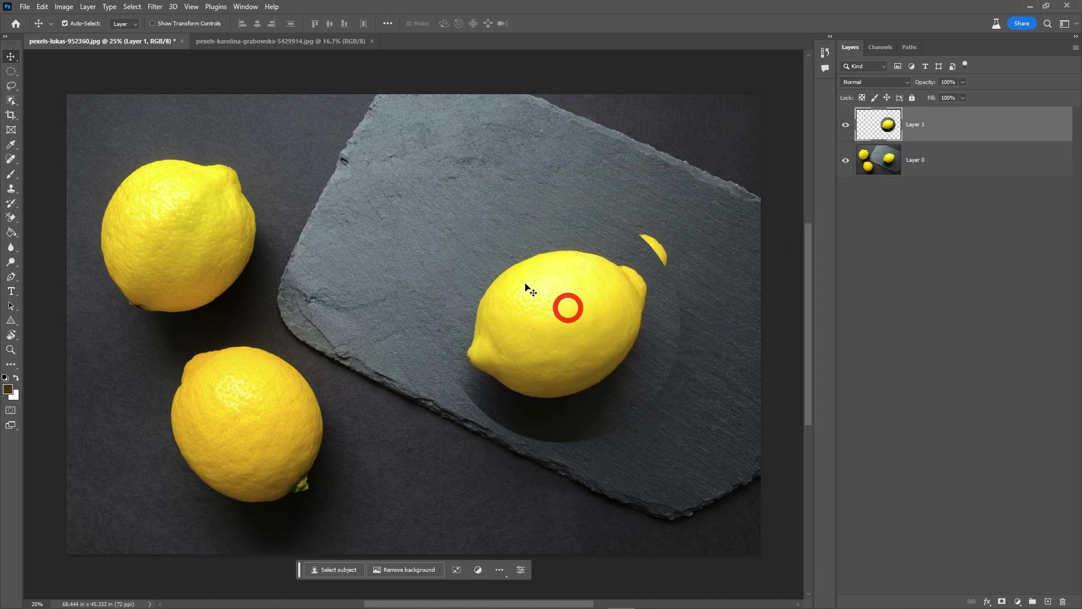
Step: Hide Layer 0 and examine the edge of the circular lemon copy up close
left_click(845, 161)
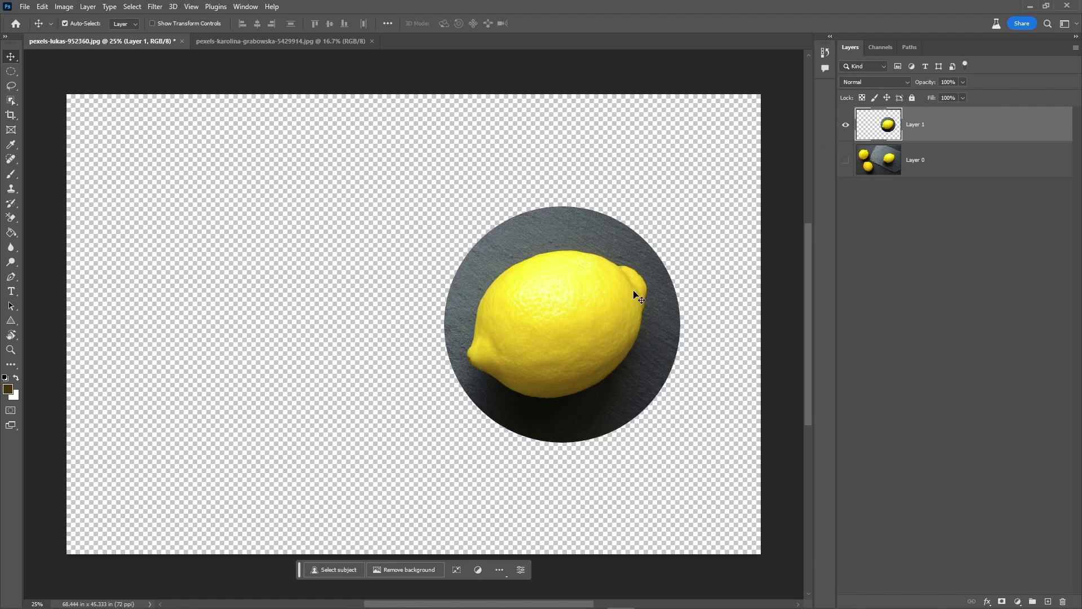
scroll(539, 233, "up", 3)
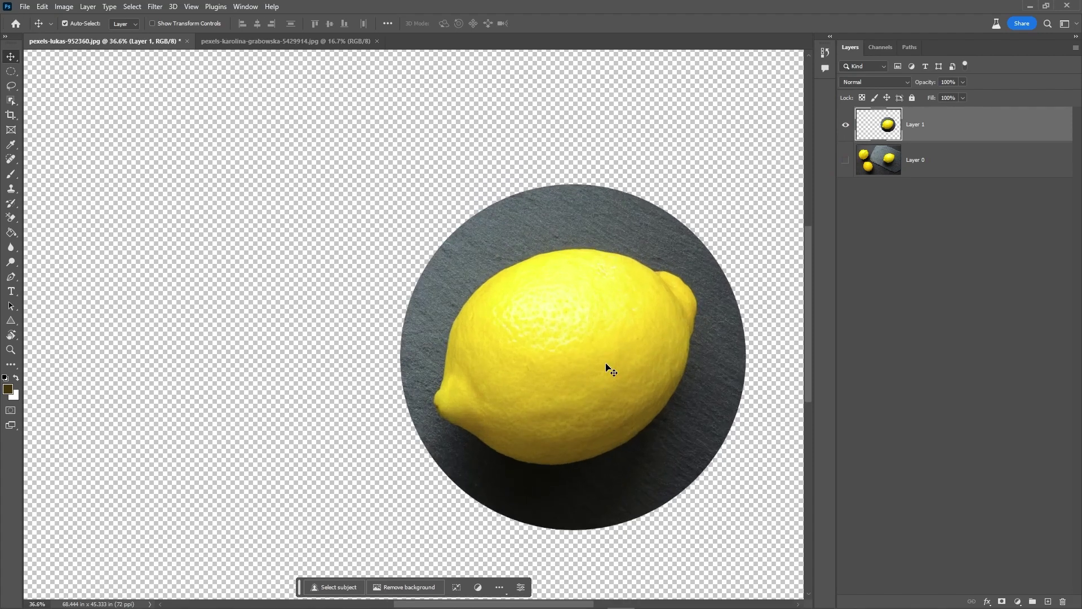
scroll(552, 327, "down", 2)
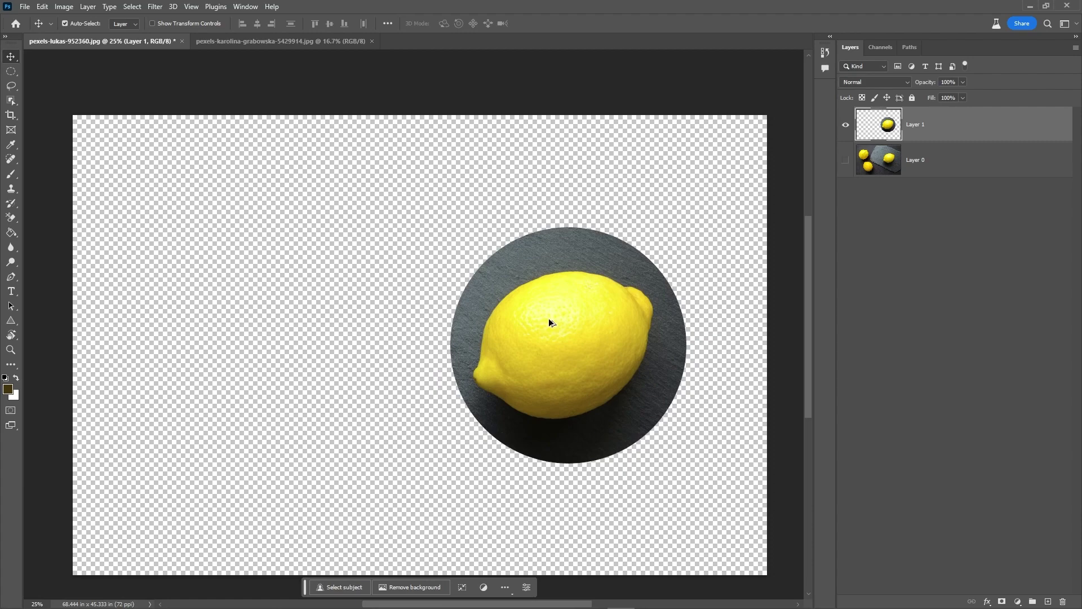
Step: Show Layer 0 and hide Layer 1 so only the original photo is displayed
left_click(846, 160)
left_click(862, 127)
left_click(848, 126)
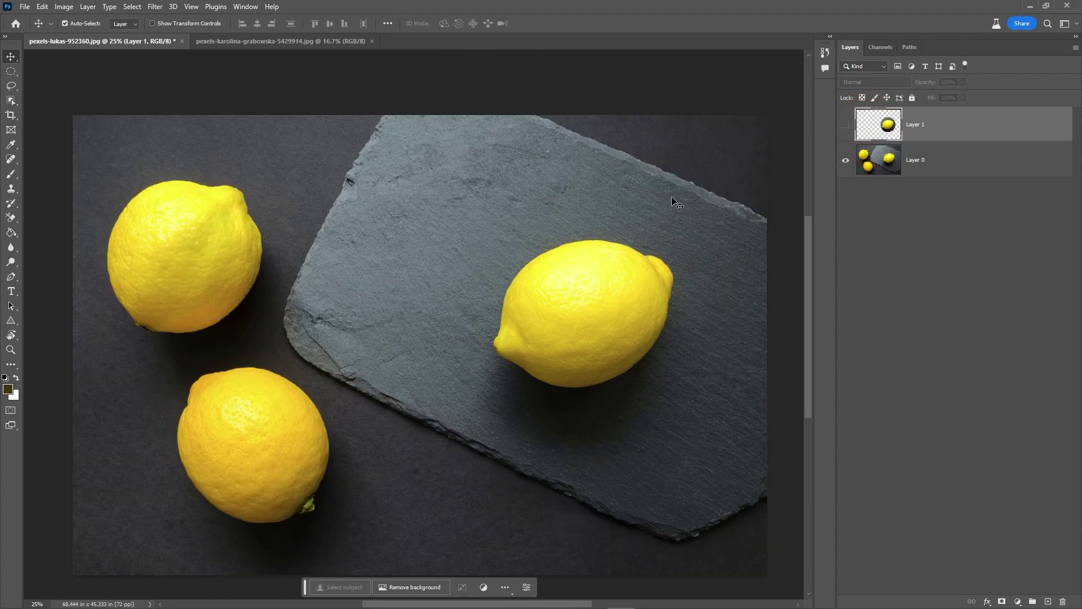
Step: Set the Elliptical Marquee tool's feather to 100 px and make Layer 0 the active layer
left_click(13, 73)
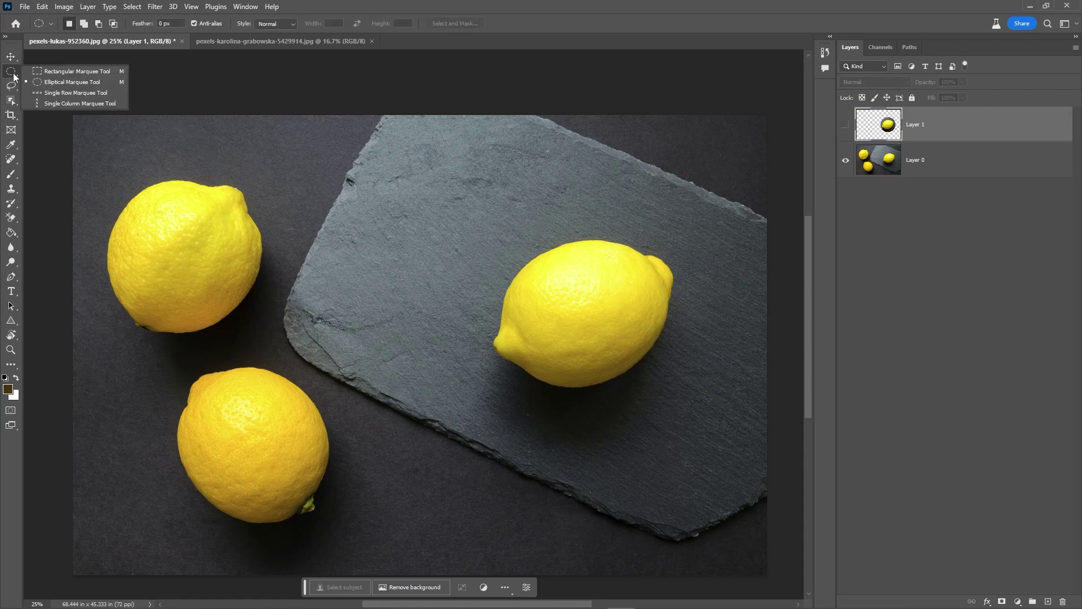
left_click(43, 83)
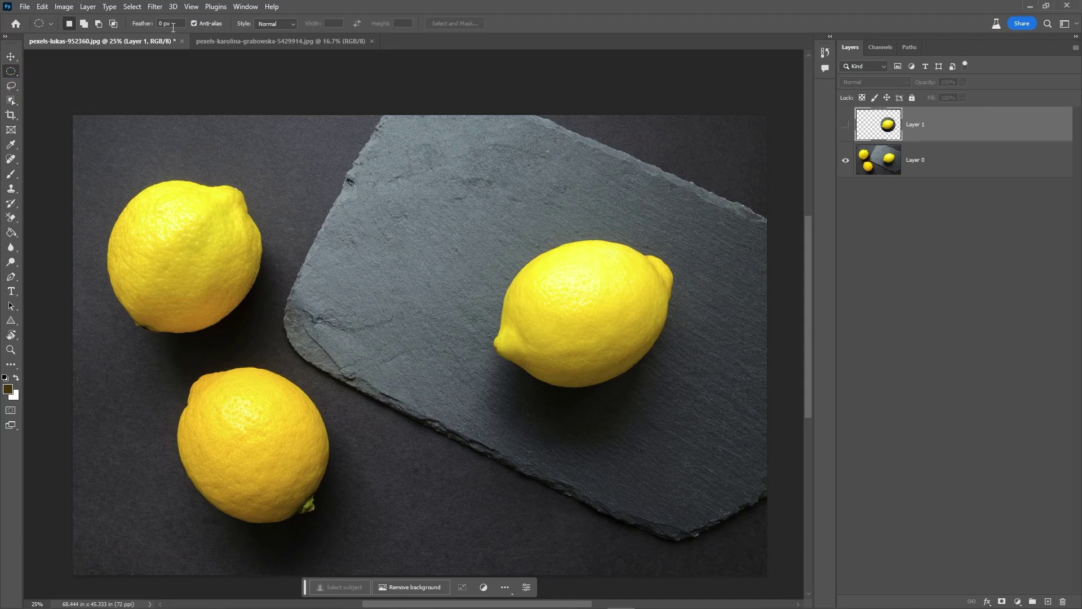
left_click(149, 24)
type("100")
left_click(894, 168)
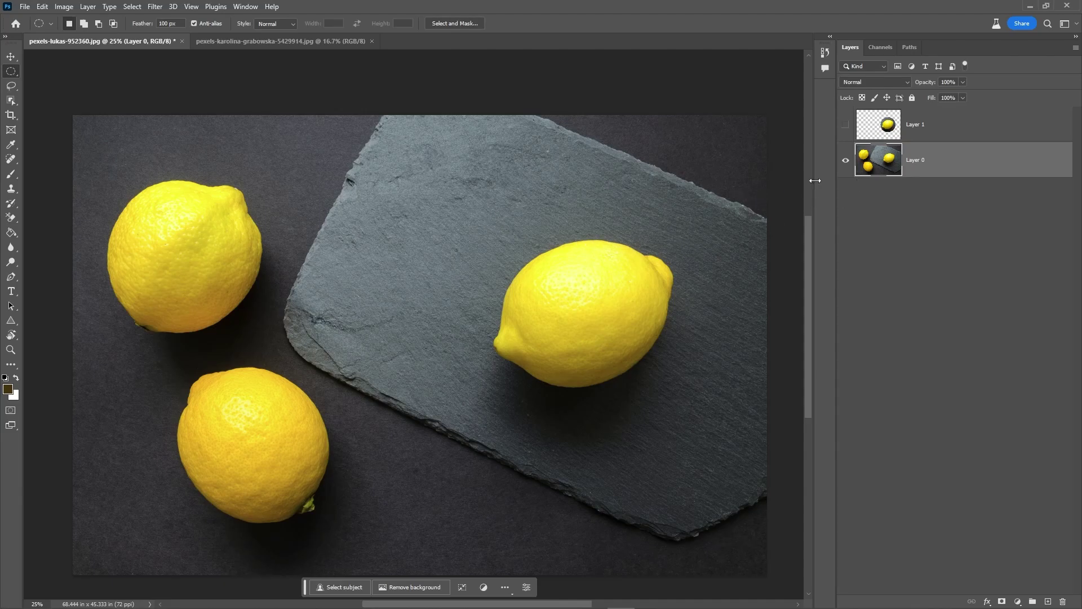
Step: Check the unfeathered lemon copy on Layer 1 alone, and return to showing only Layer 0
left_click(846, 160)
left_click(846, 125)
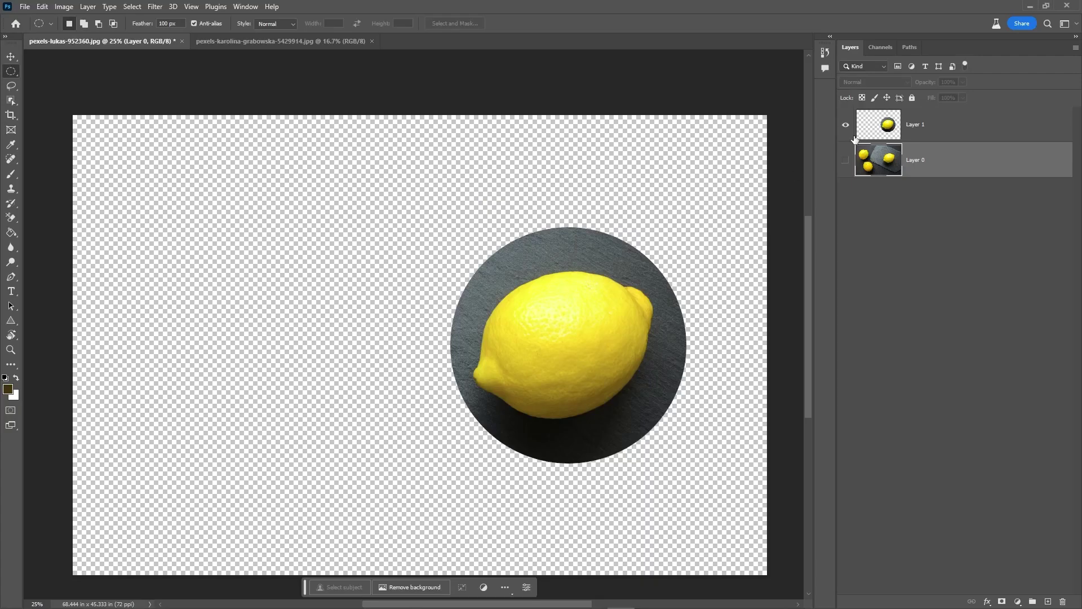
left_click(845, 125)
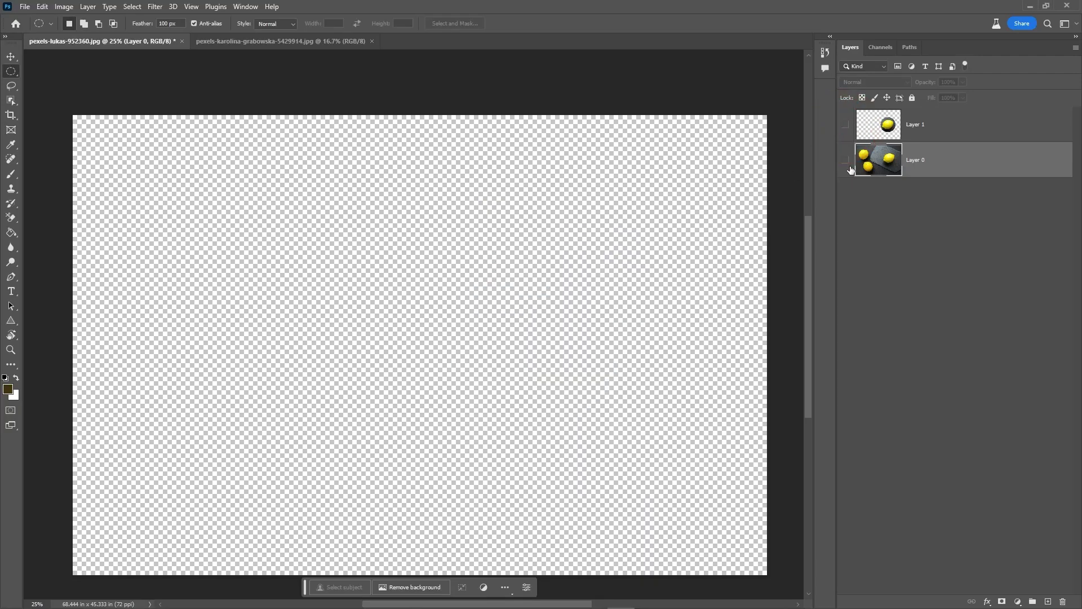
left_click(846, 160)
Step: Draw a feathered circular selection around the lemon on the slate and copy it to a new layer
left_click_drag(494, 219, 701, 433)
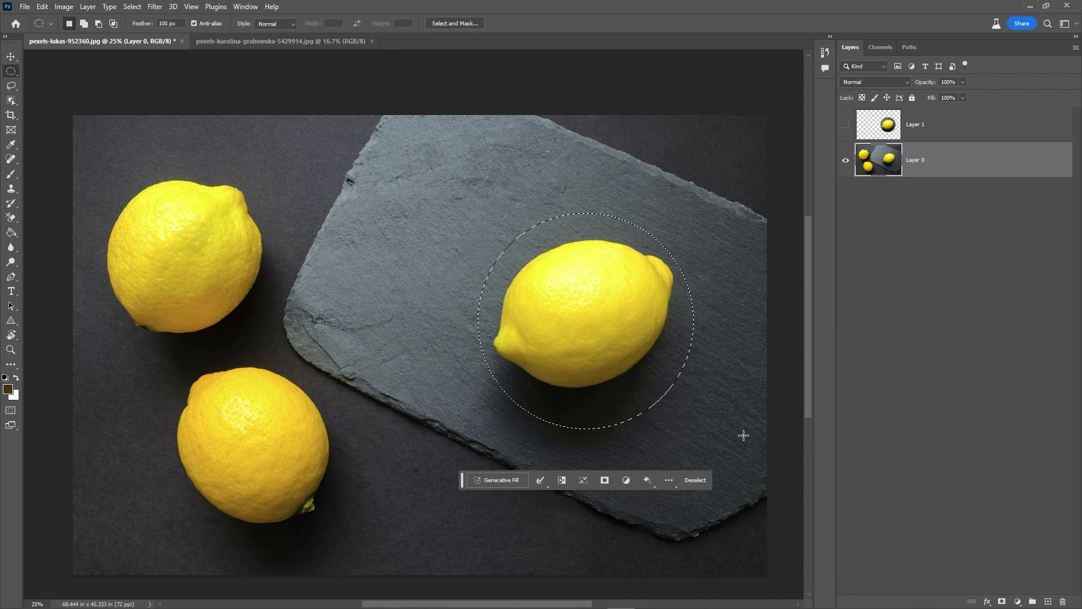
right_click(624, 266)
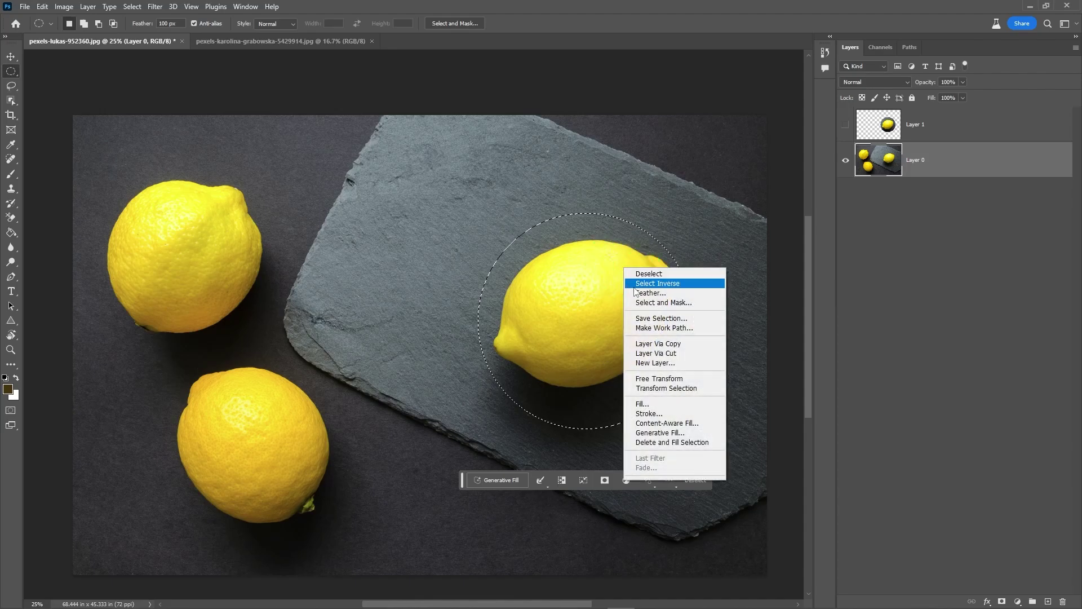
left_click(660, 342)
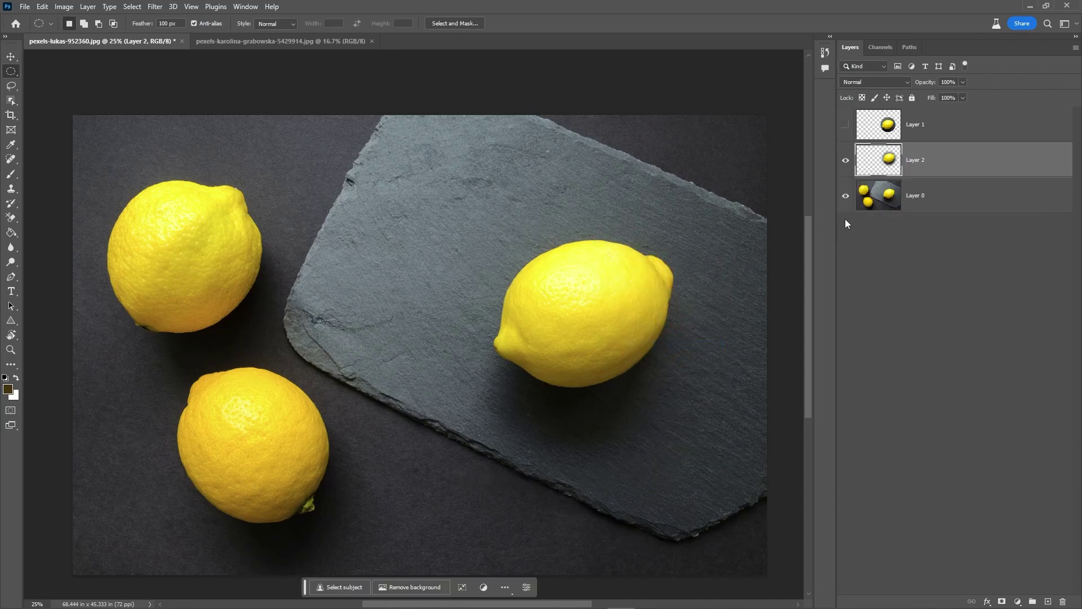
Step: Hide Layer 0 and move the feathered lemon copy to the left half of the canvas with the Move tool
left_click(846, 197)
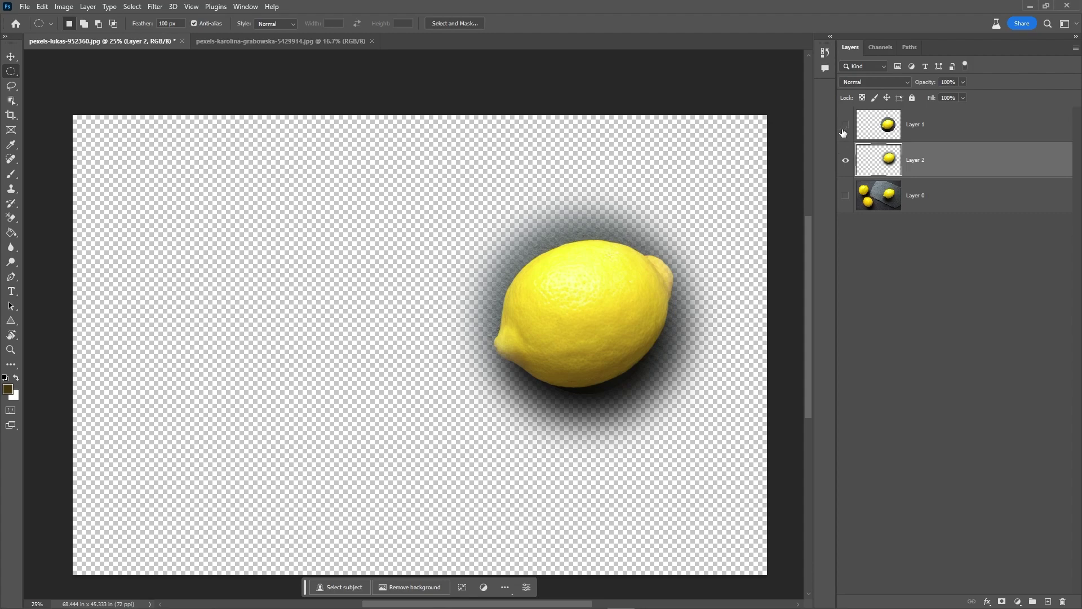
left_click(11, 57)
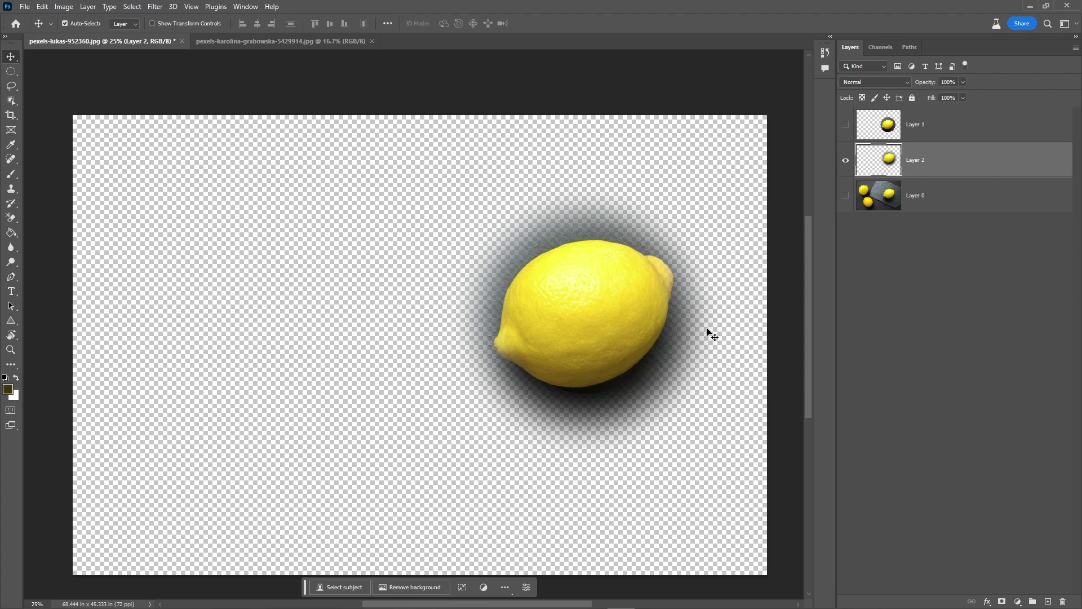
left_click_drag(605, 333, 366, 333)
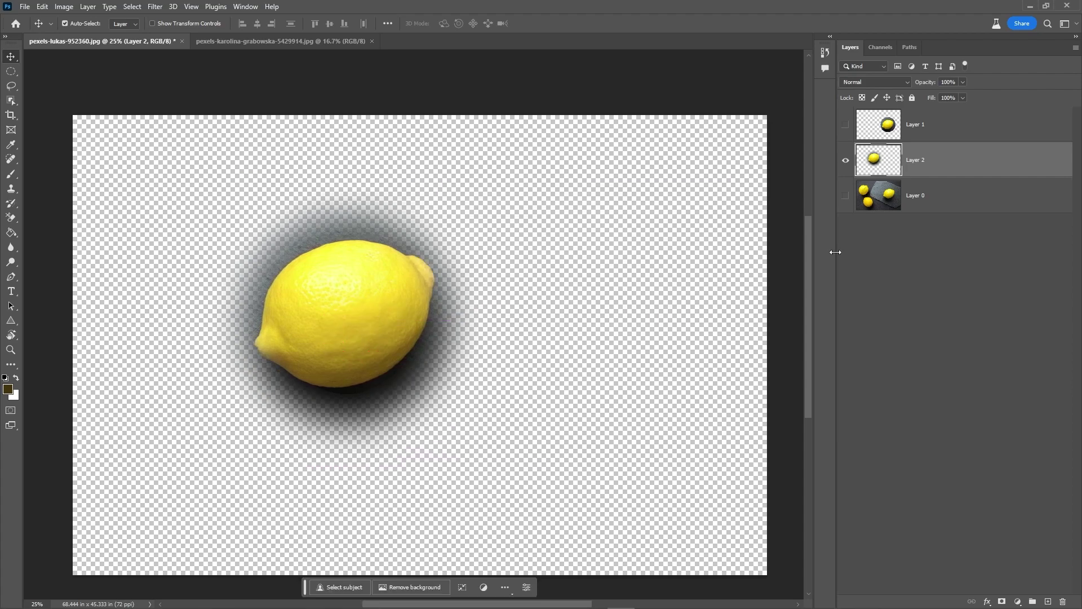
Step: Show Layer 1 and move its hard-edged lemon to the right of the feathered copy for a side-by-side comparison
left_click(845, 125)
left_click_drag(623, 367, 620, 317)
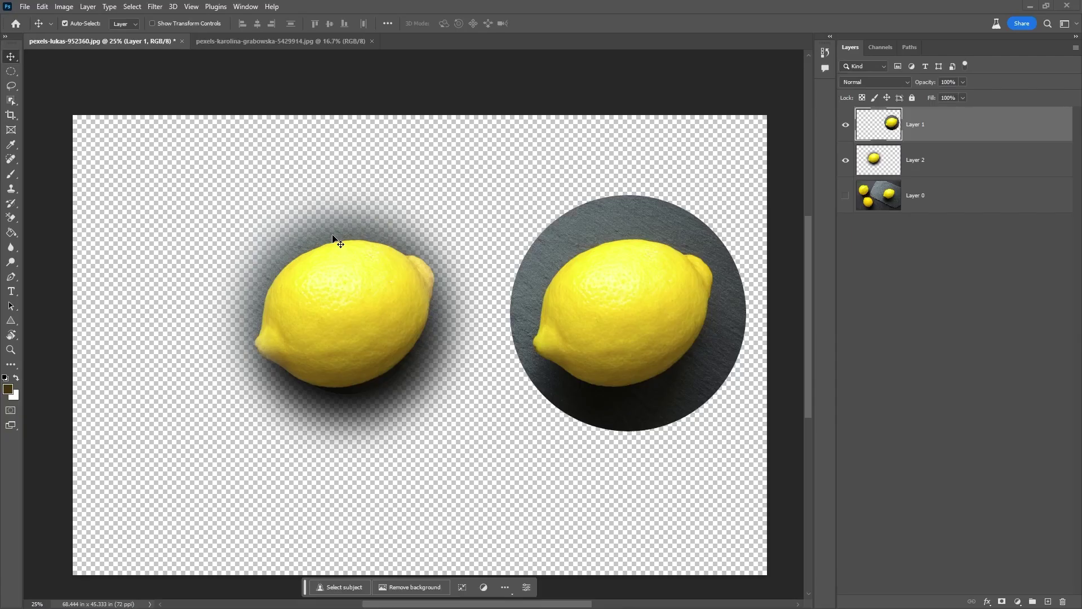
key("ctrl")
key("ctrl")
Step: Choose the Single Row Marquee tool and fill the blank document's background with the dark brown foreground color
key("m")
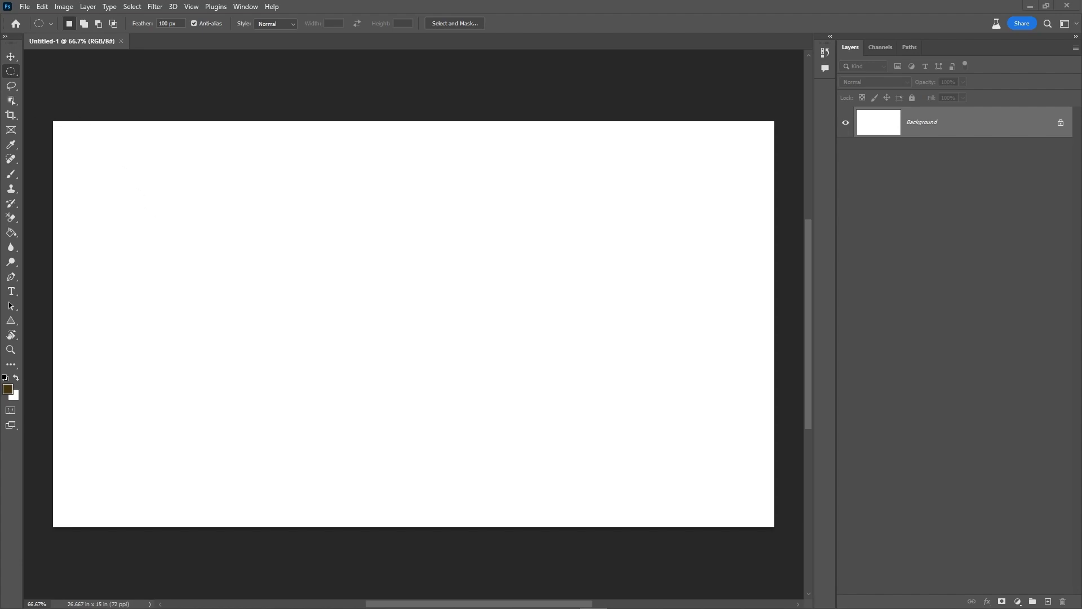
left_click(10, 76)
left_click(14, 78)
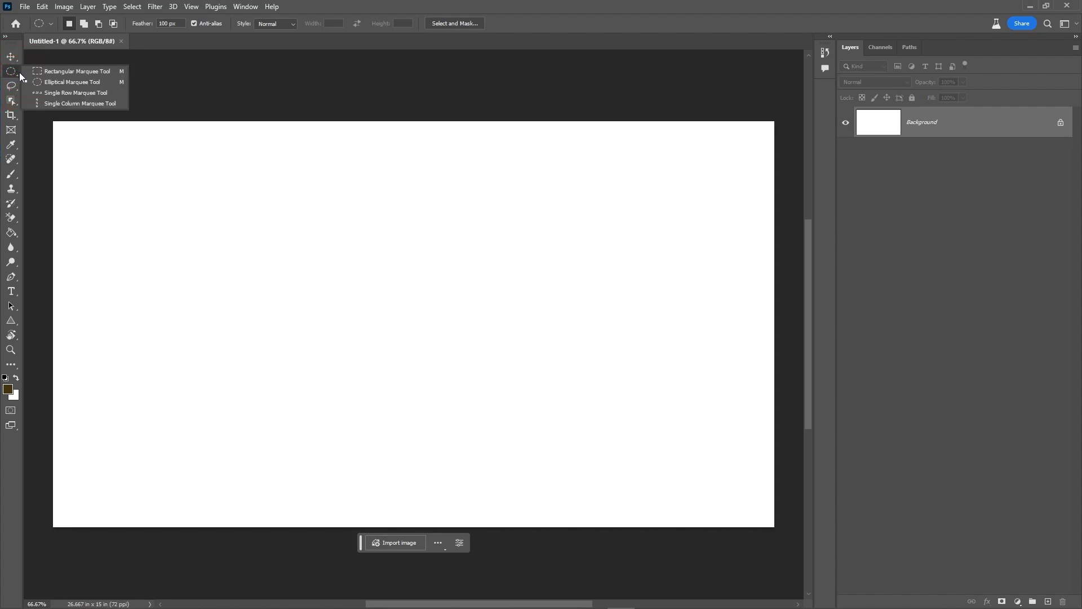
left_click(51, 94)
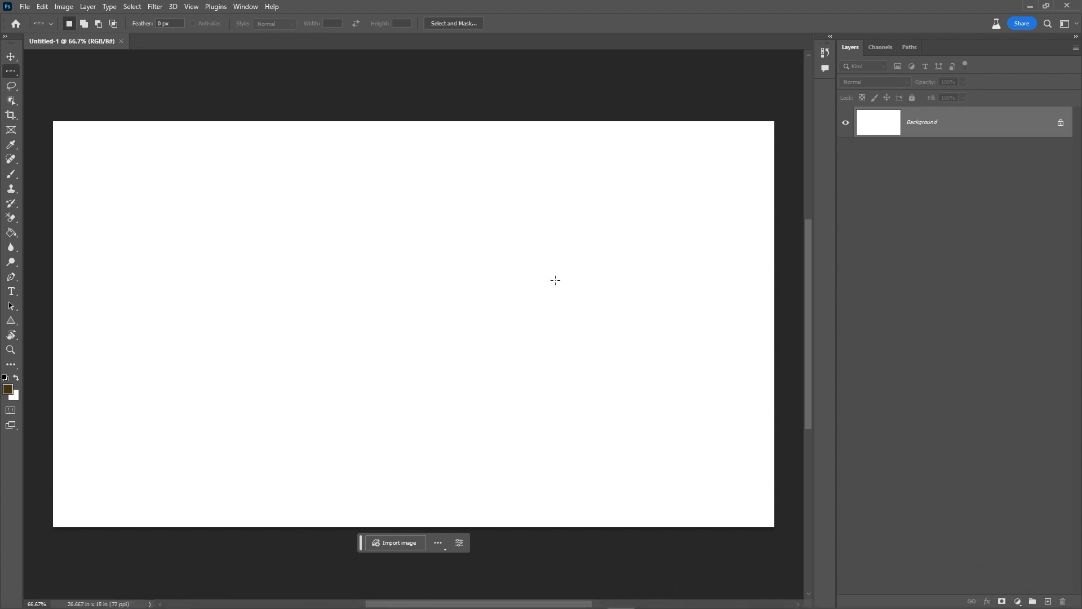
key("alt+BackSpace")
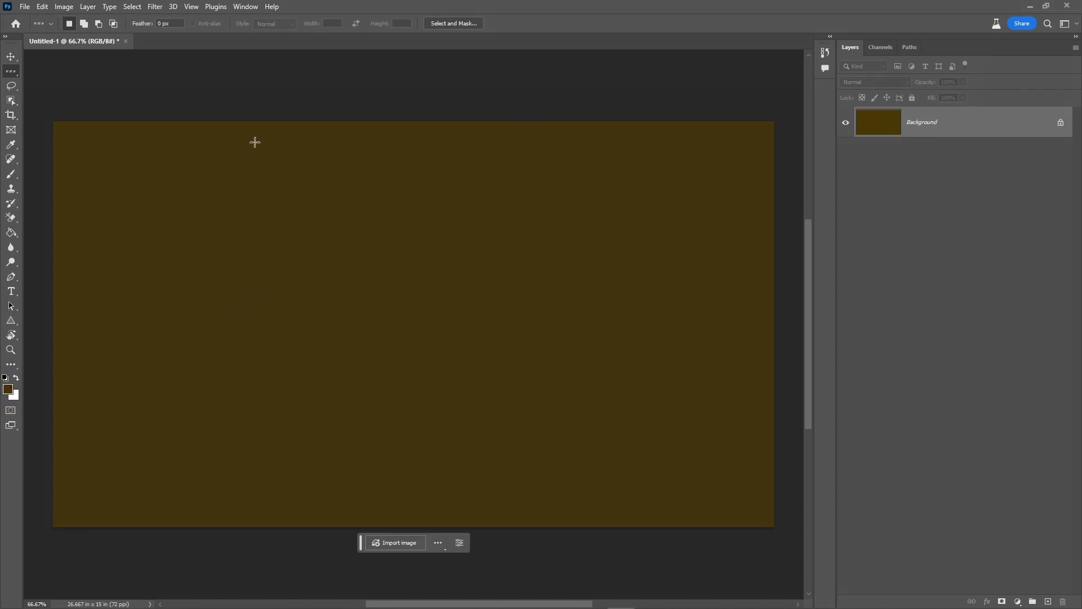
Step: Select a single pixel row across the upper part of the brown canvas with the Single Row Marquee tool
right_click(14, 72)
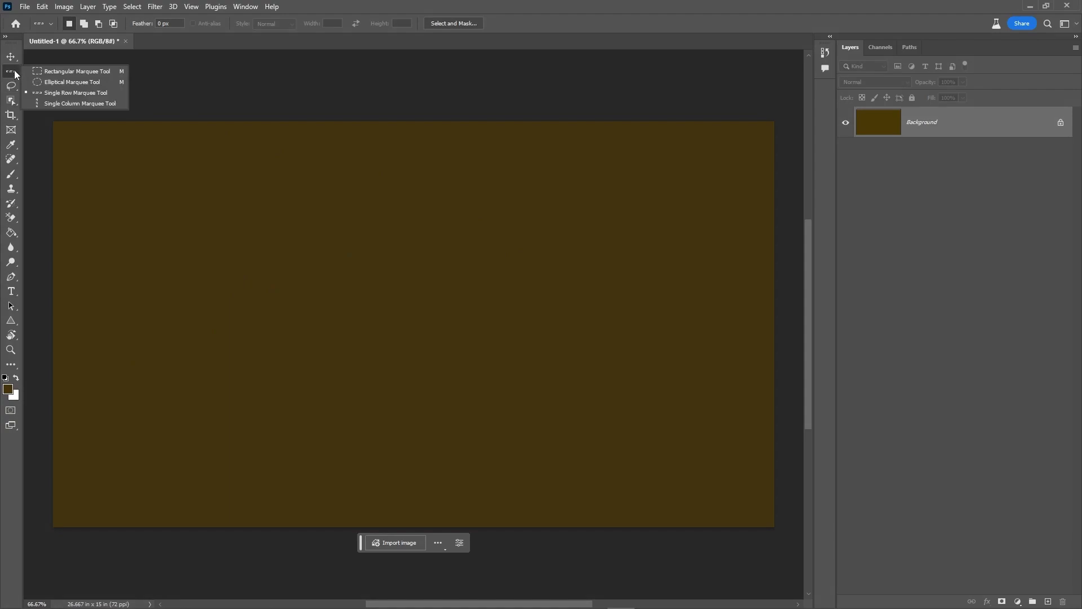
left_click(83, 93)
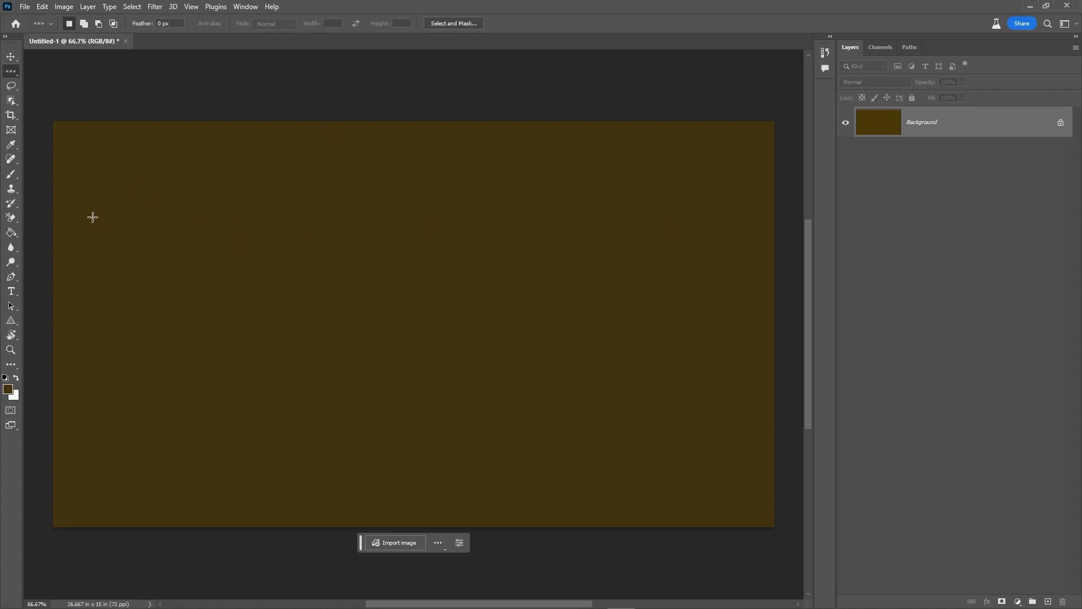
left_click(59, 210)
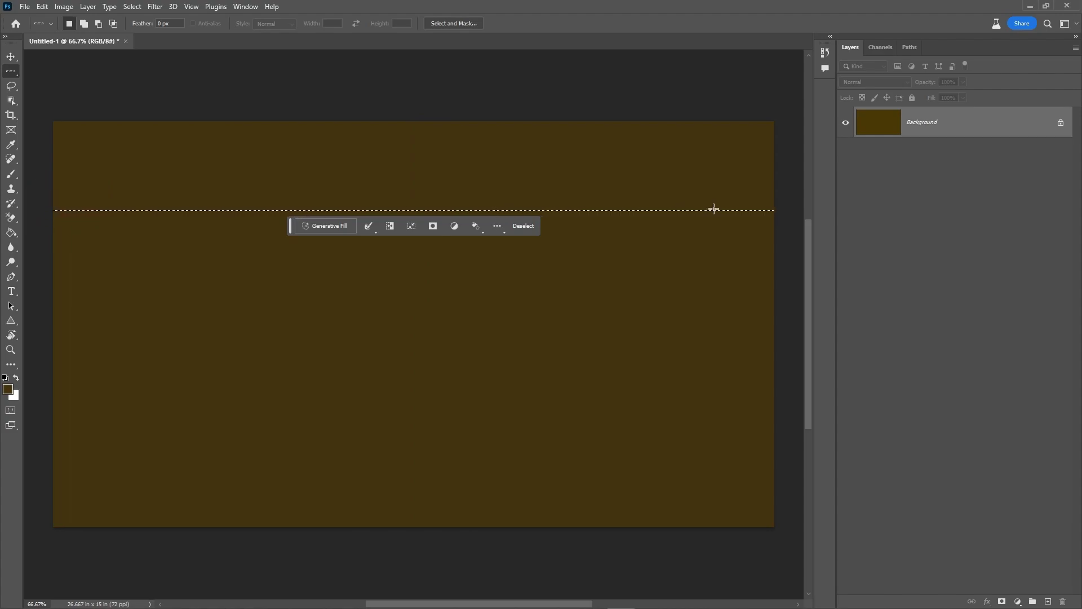
Step: Examine the height of the single-row selection at pixel level and return to the whole canvas
scroll(710, 211, "up", 10)
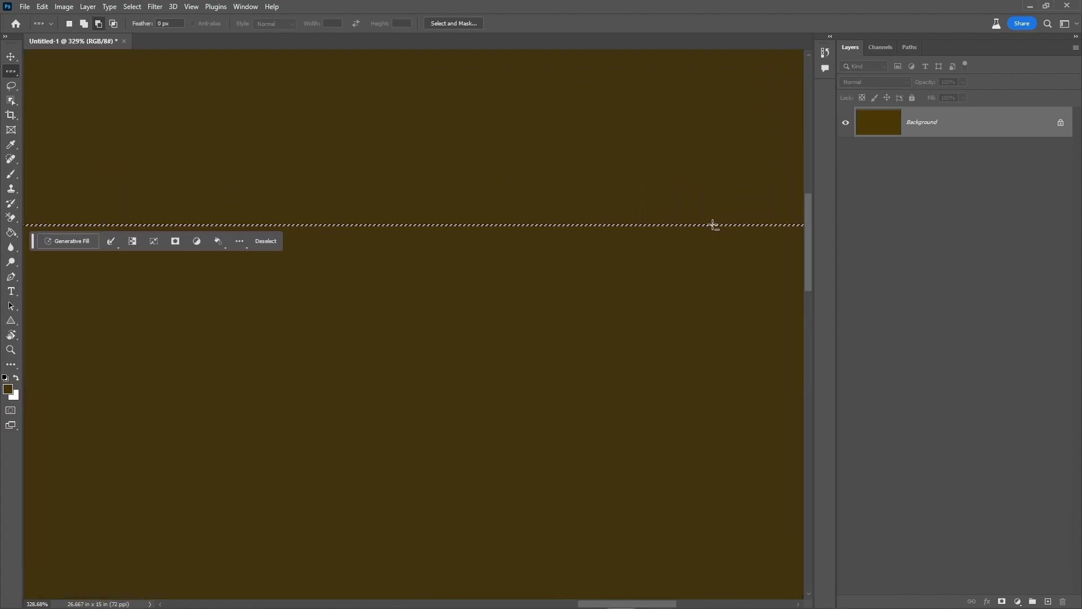
scroll(658, 256, "up", 2)
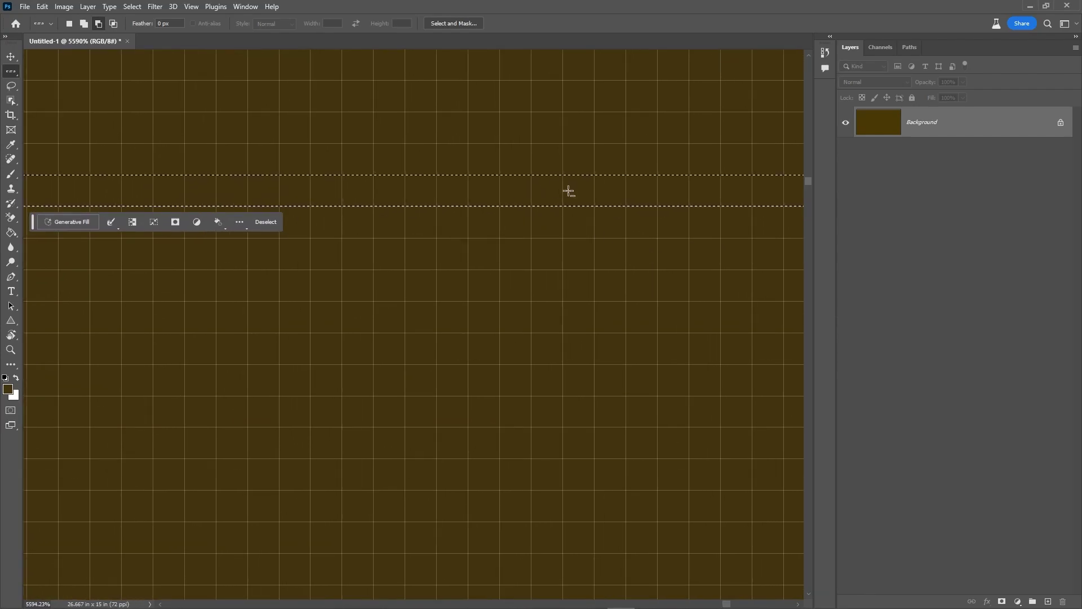
scroll(595, 207, "down", 4)
scroll(596, 206, "down", 15)
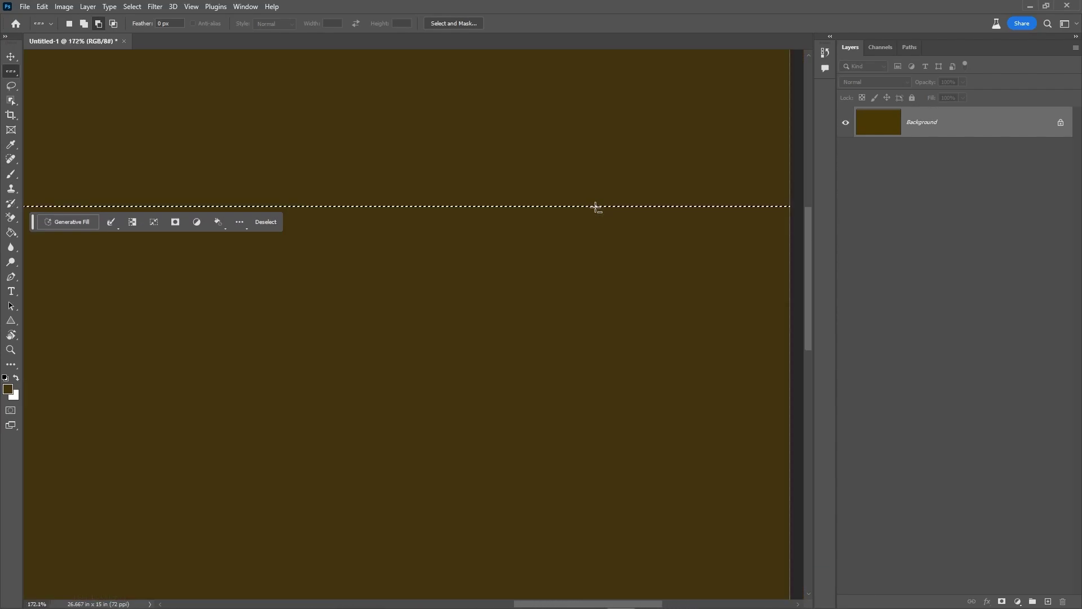
scroll(367, 248, "down", 2)
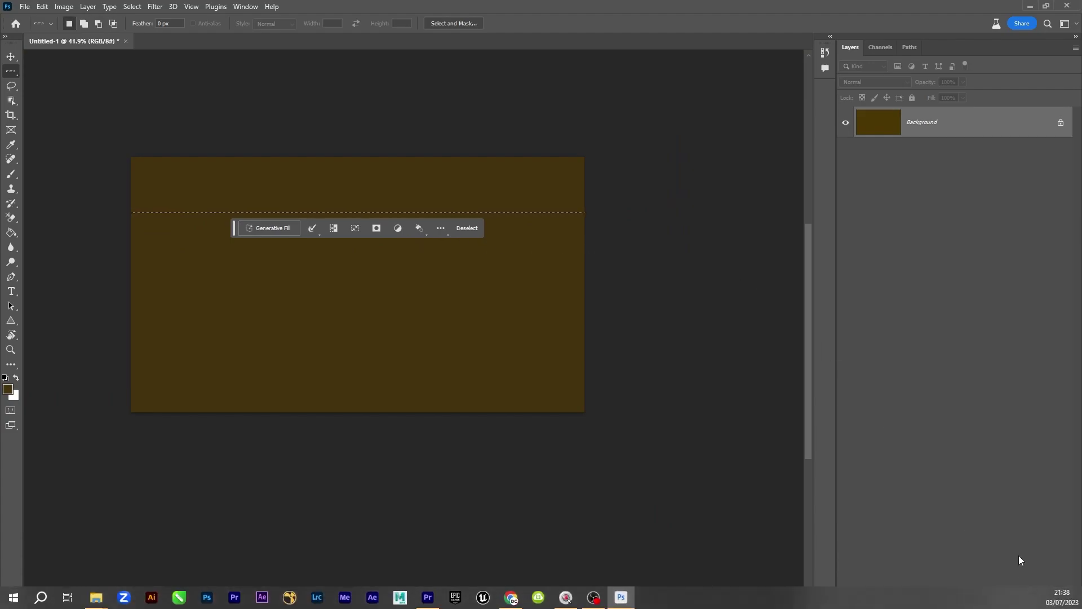
Step: Add a new layer and stroke the single-row selection with a 10 px white line, location Center, and clear the selection
left_click(1047, 601)
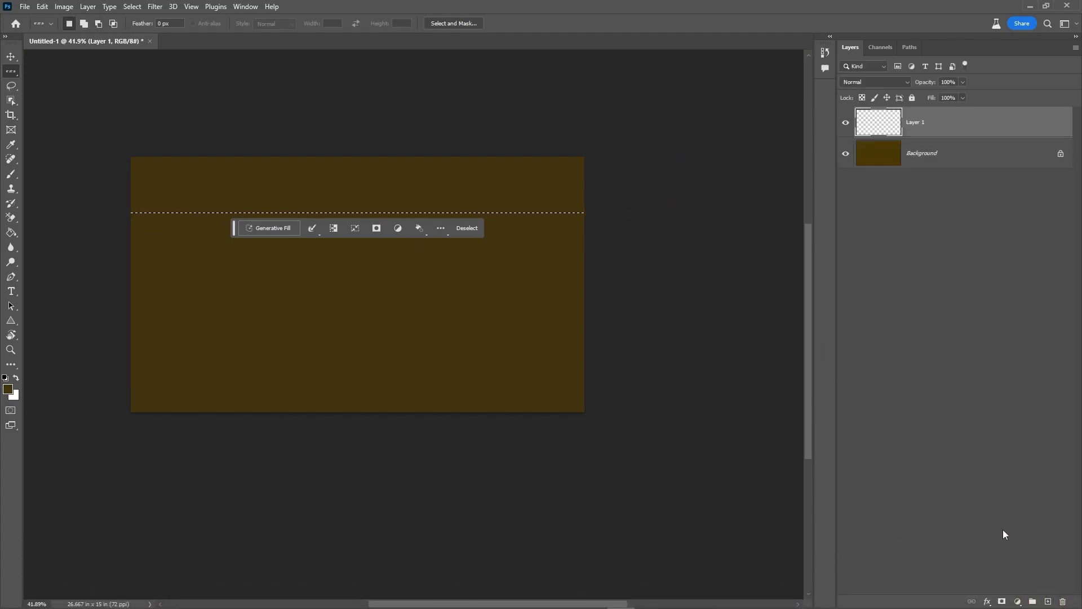
right_click(498, 212)
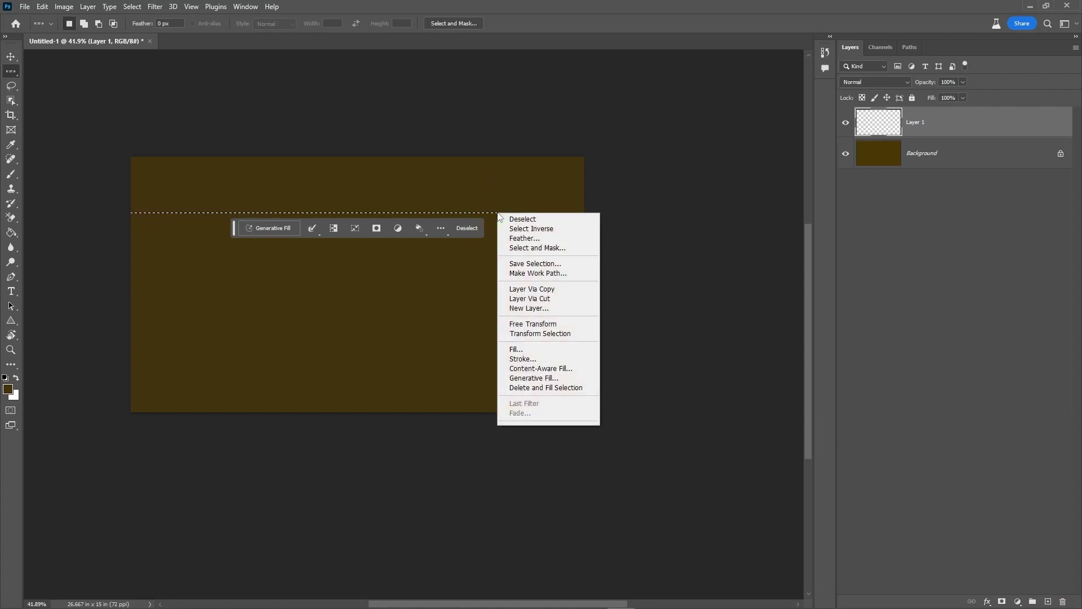
left_click(543, 361)
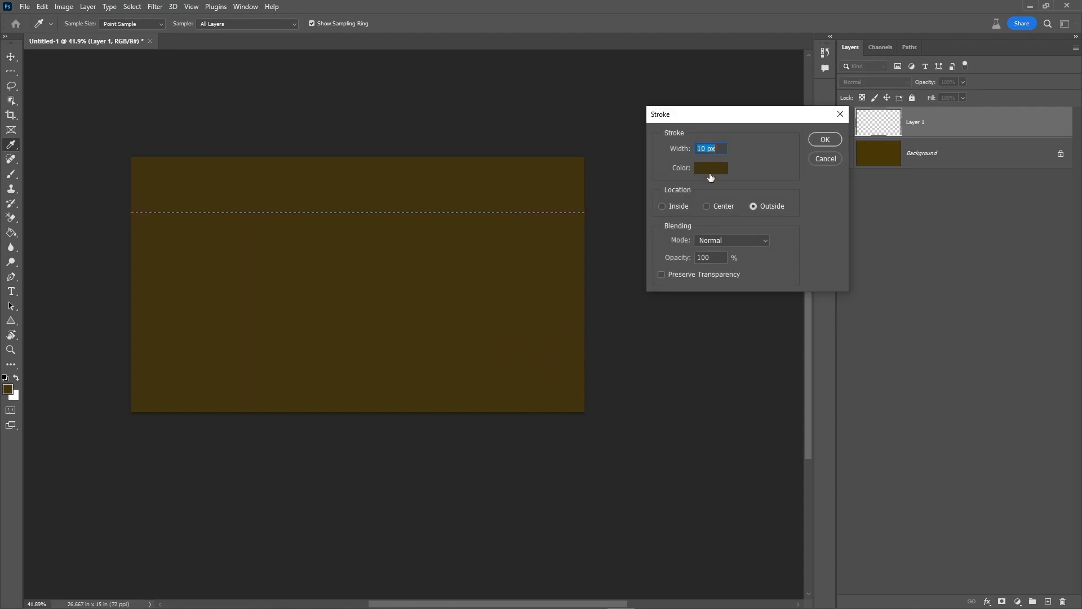
left_click(712, 168)
left_click(485, 103)
left_click(725, 97)
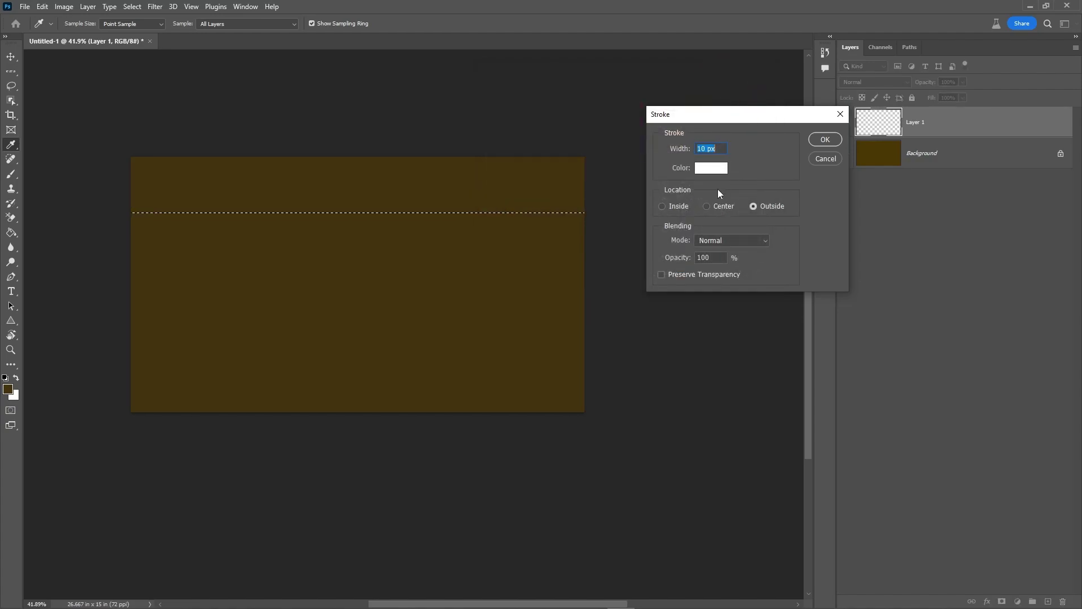
left_click(709, 206)
left_click(826, 139)
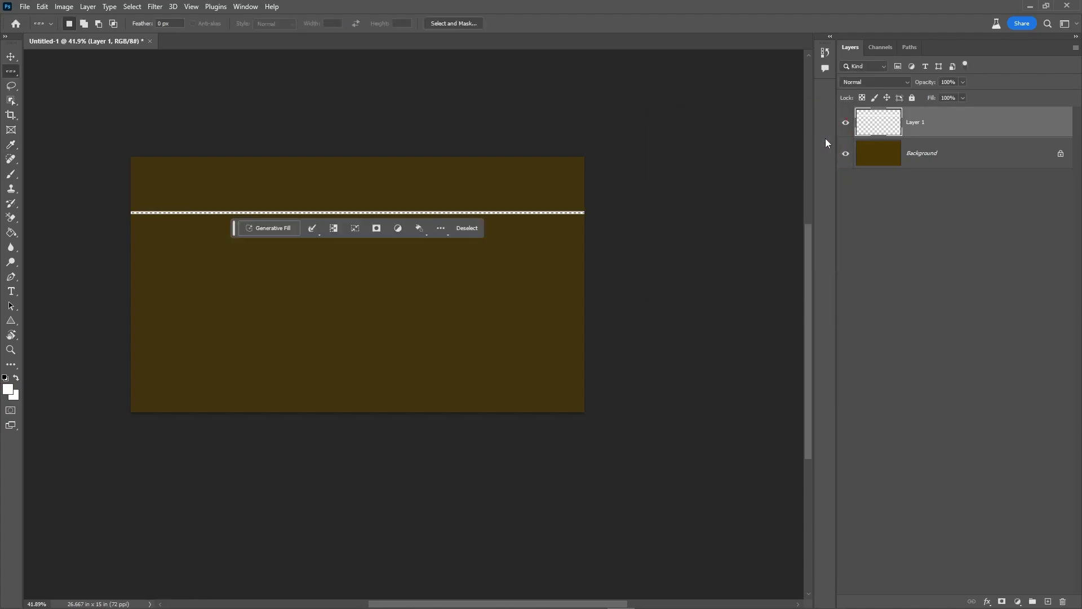
key("ctrl+d")
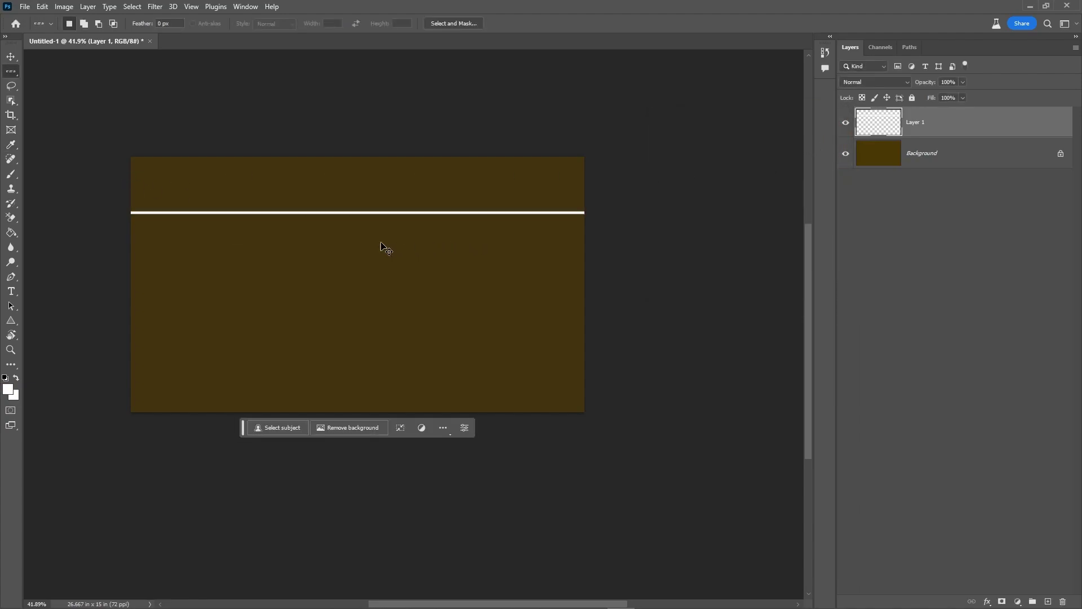
scroll(273, 195, "up", 5)
scroll(553, 197, "down", 4)
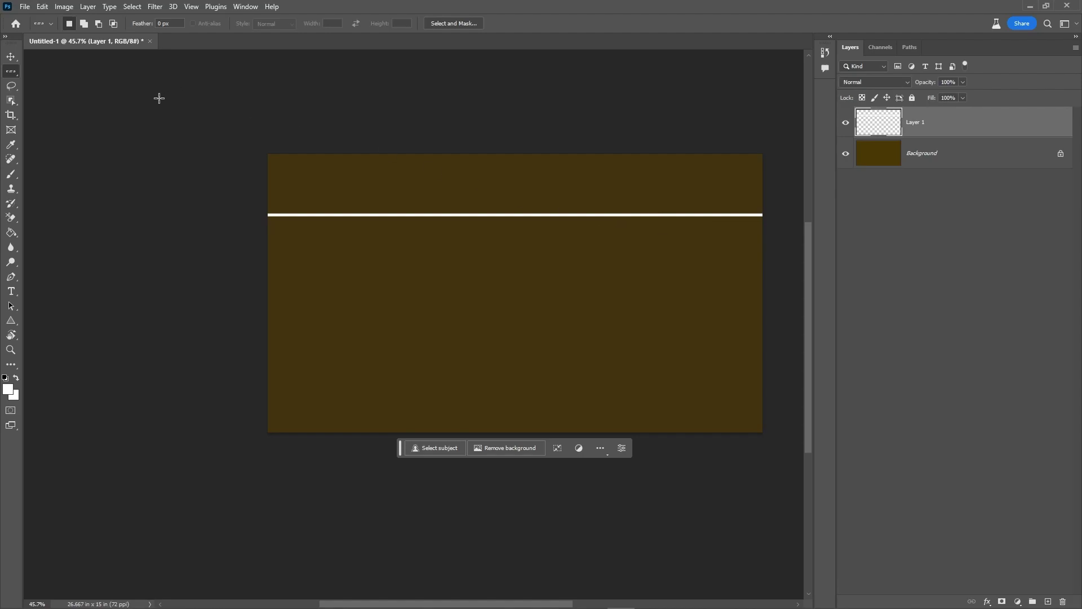
Step: Select a single pixel column near the middle of the canvas with the Single Column Marquee tool
right_click(11, 74)
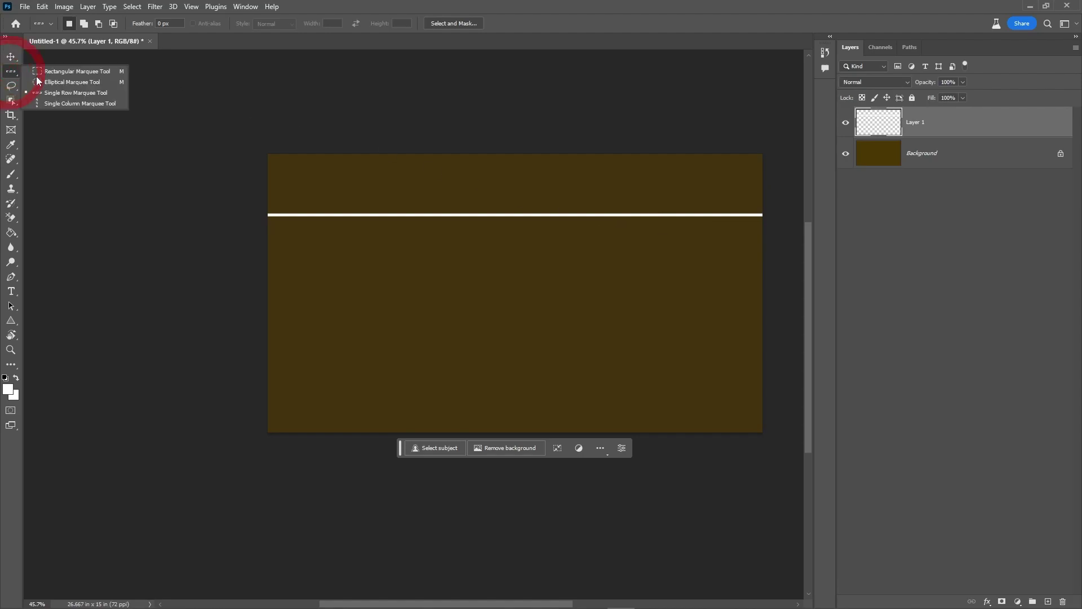
left_click(83, 102)
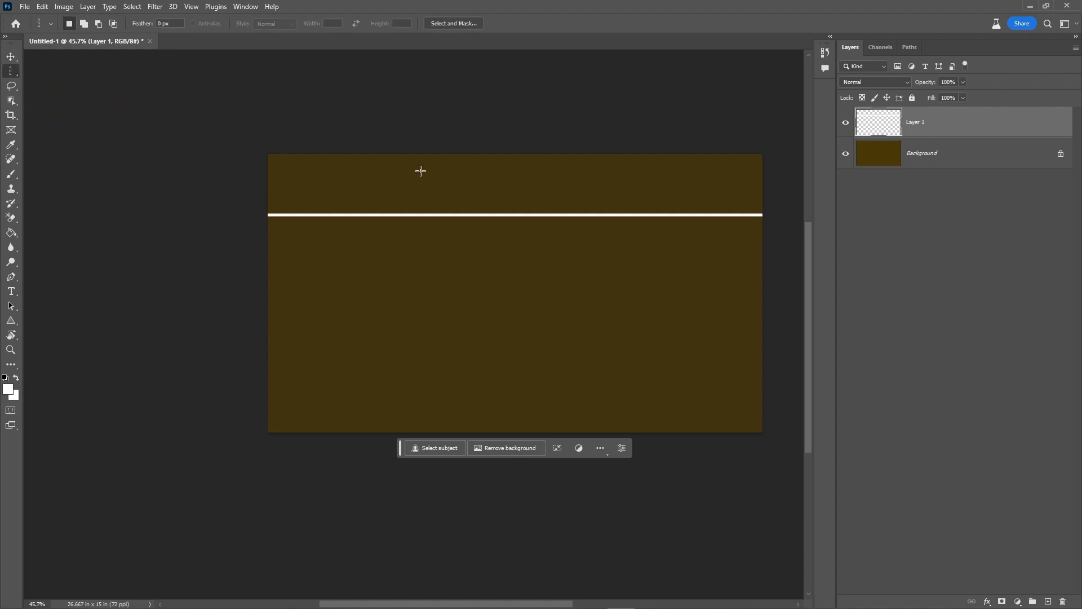
left_click(498, 156)
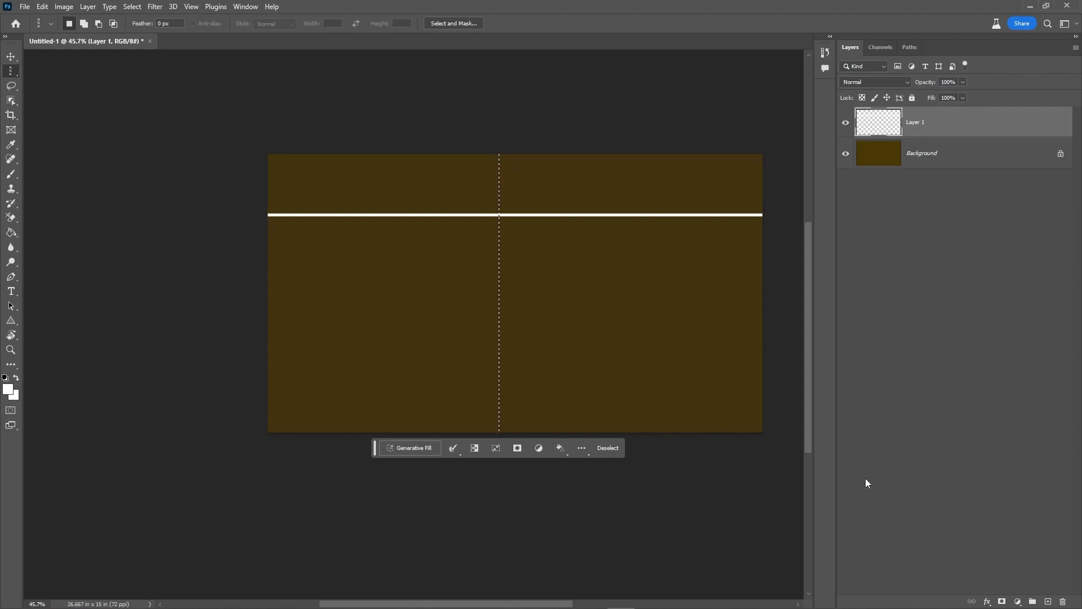
Step: Add another layer and stroke the single-column selection with 10 px white, location Outside, clear the selection and inspect the resulting line
left_click(1049, 603)
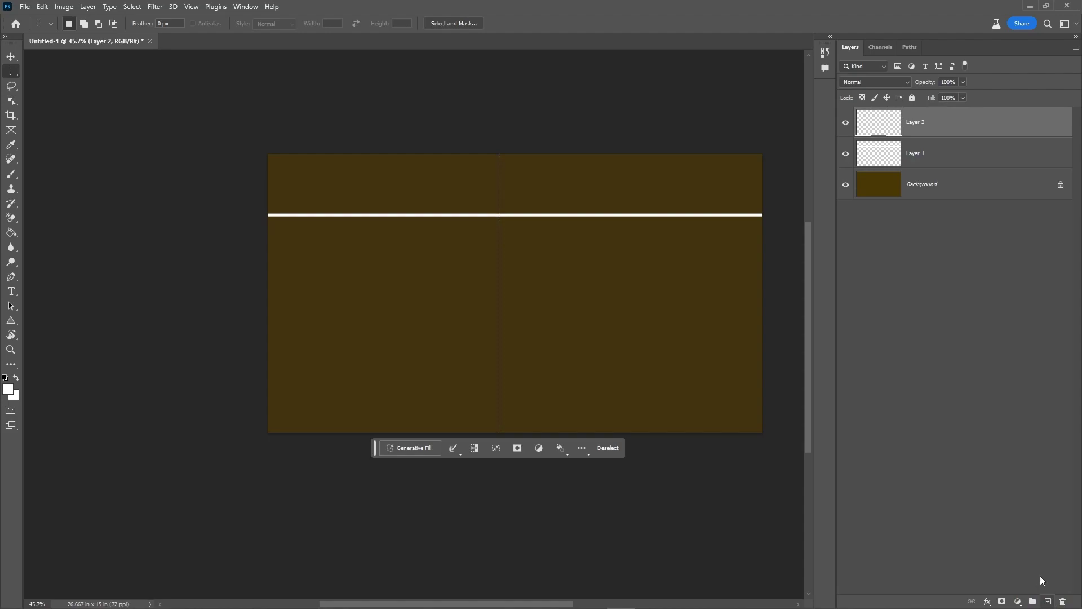
scroll(499, 237, "up", 5)
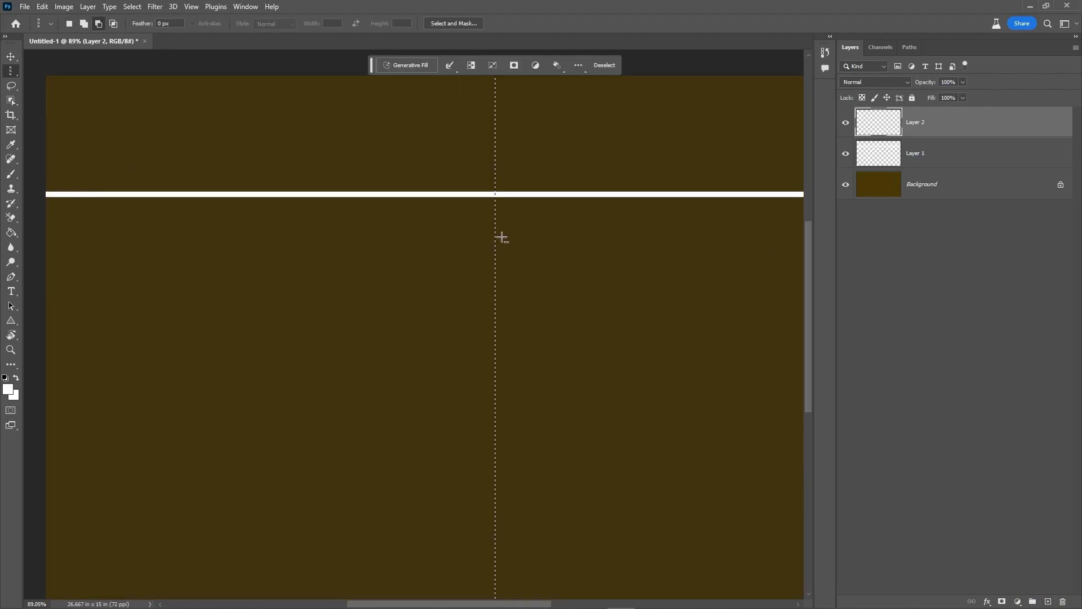
right_click(498, 232)
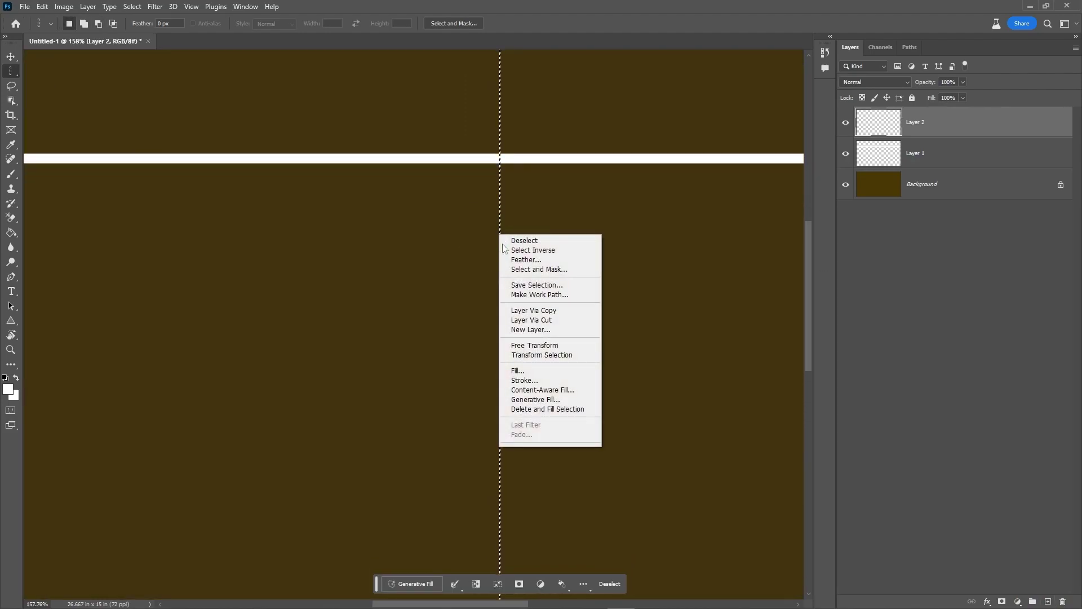
left_click(550, 382)
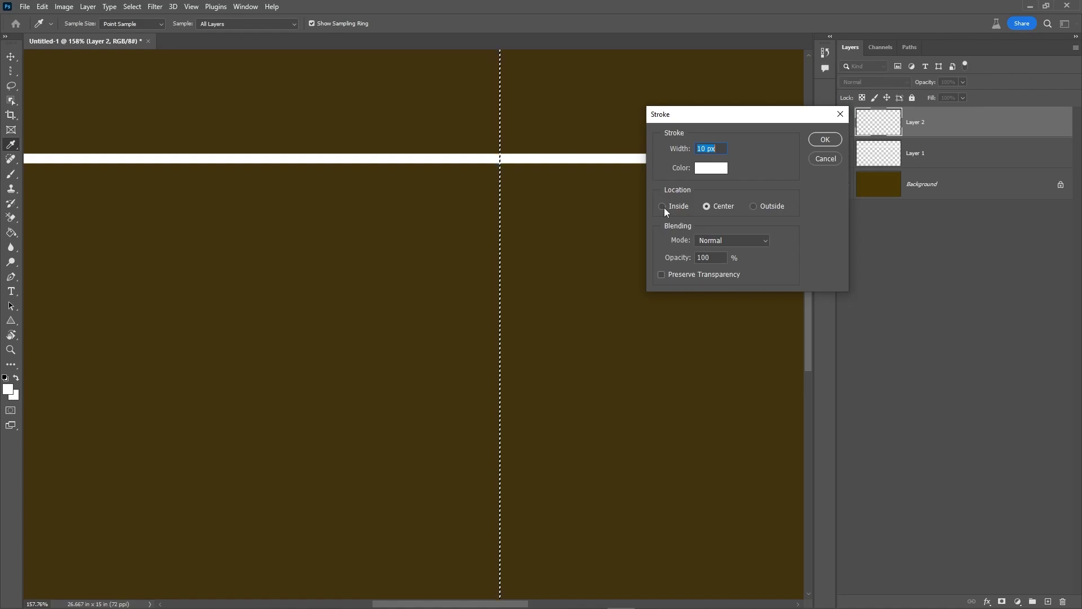
left_click(756, 206)
left_click(820, 140)
key("m")
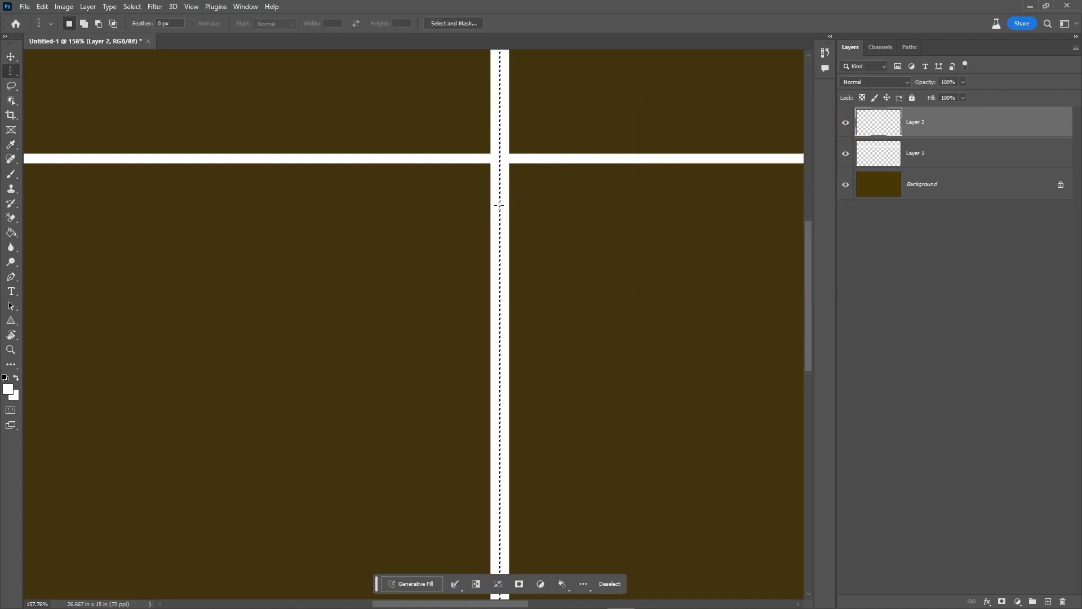
key("ctrl+d")
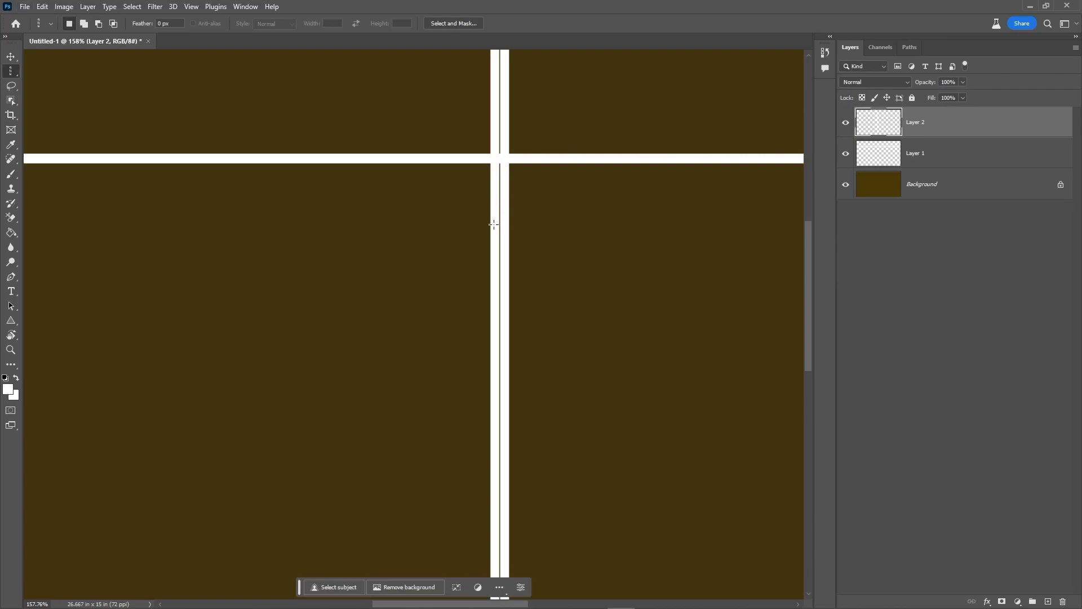
scroll(495, 214, "up", 6)
scroll(511, 139, "down", 12)
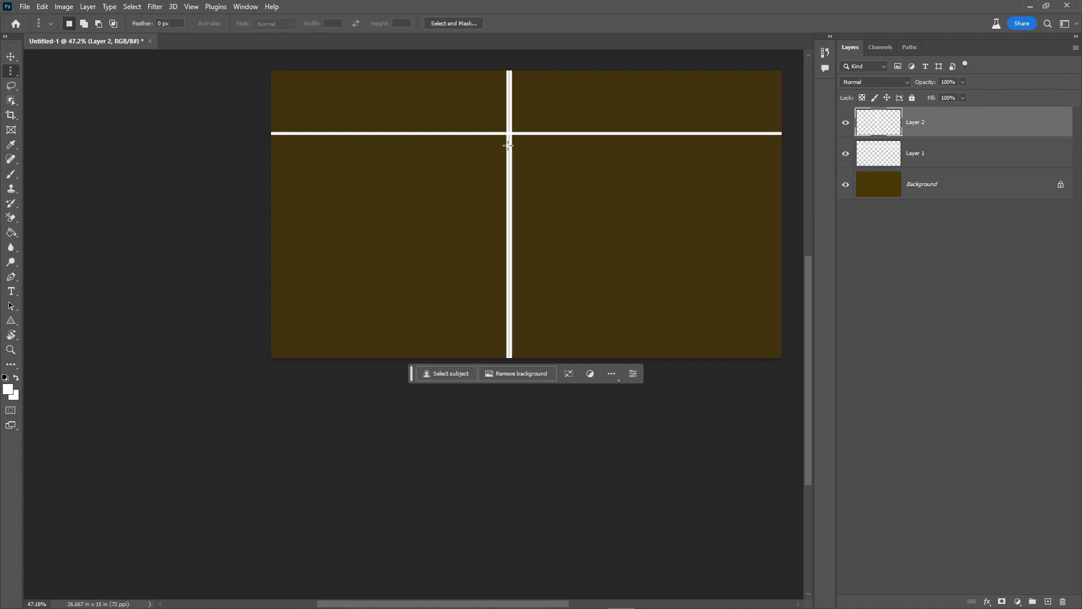
Step: Select a second pixel column in the canvas's right half, stroke it with 10 px white, location Center, and clear the selection
left_click(616, 104)
scroll(626, 174, "up", 4)
scroll(597, 161, "up", 4)
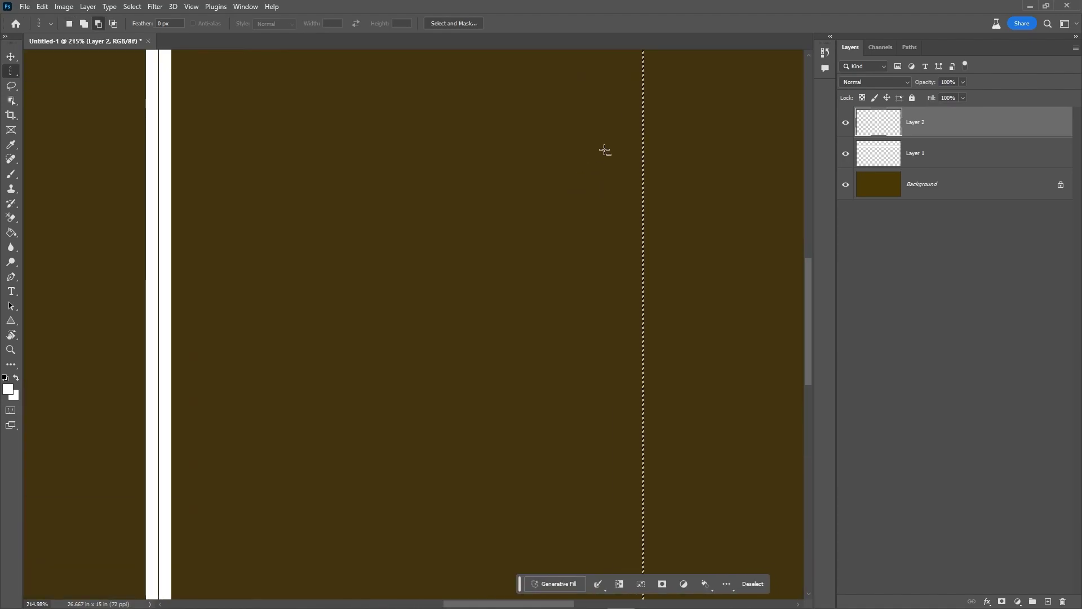
right_click(643, 308)
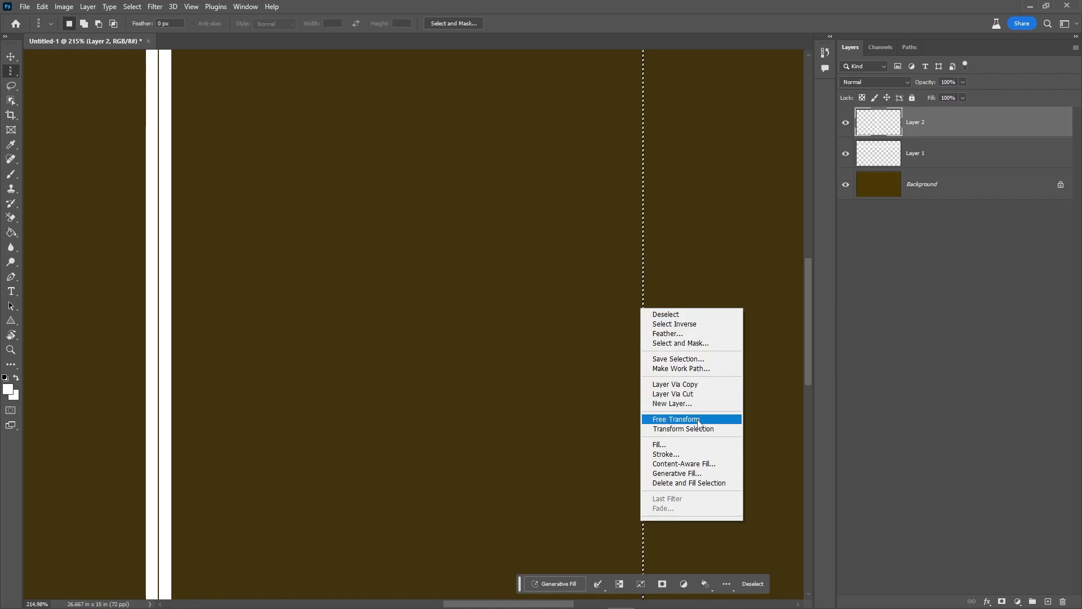
left_click(688, 455)
left_click(714, 208)
left_click(825, 139)
key("m")
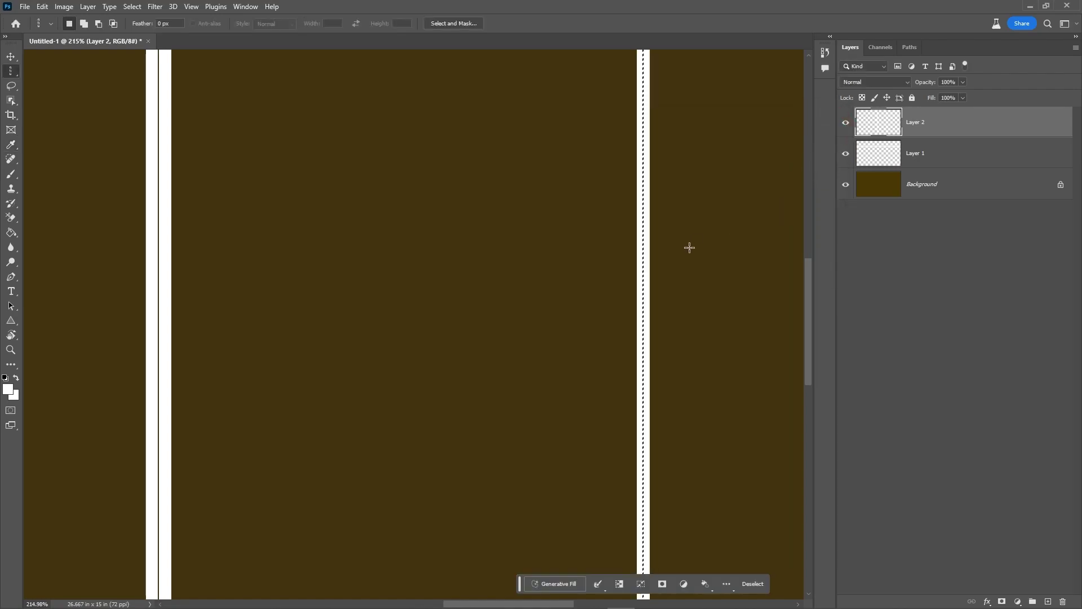
key("ctrl+d")
Step: Shift the vertical lines on Layer 2 slightly to the right with the Move tool and compare the two stroke styles
key("v")
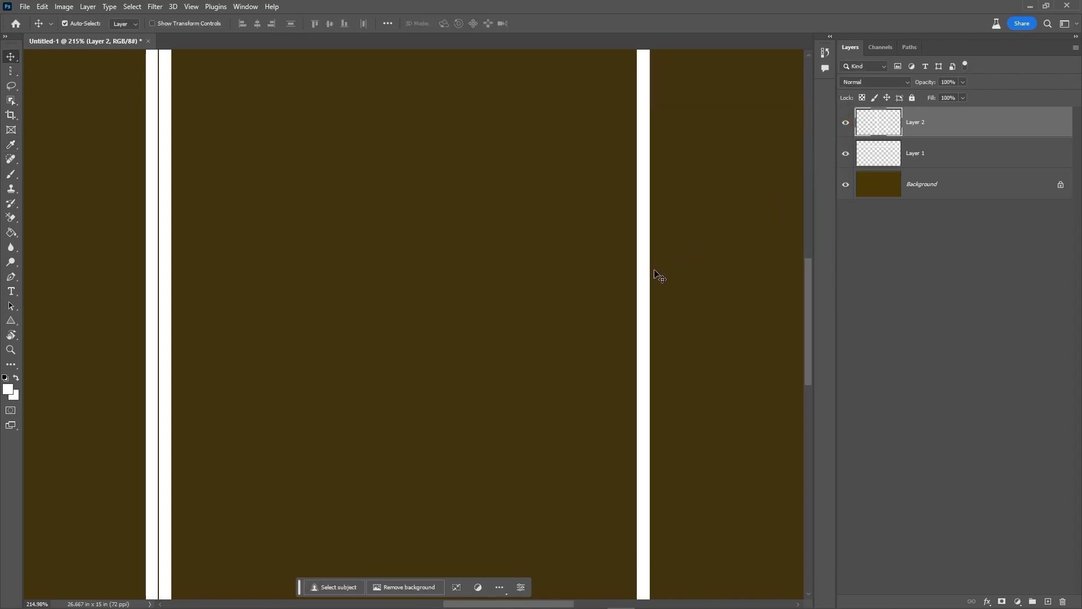
mouse_move(647, 280)
left_mouse_down()
mouse_move(434, 278)
mouse_move(676, 273)
left_mouse_up()
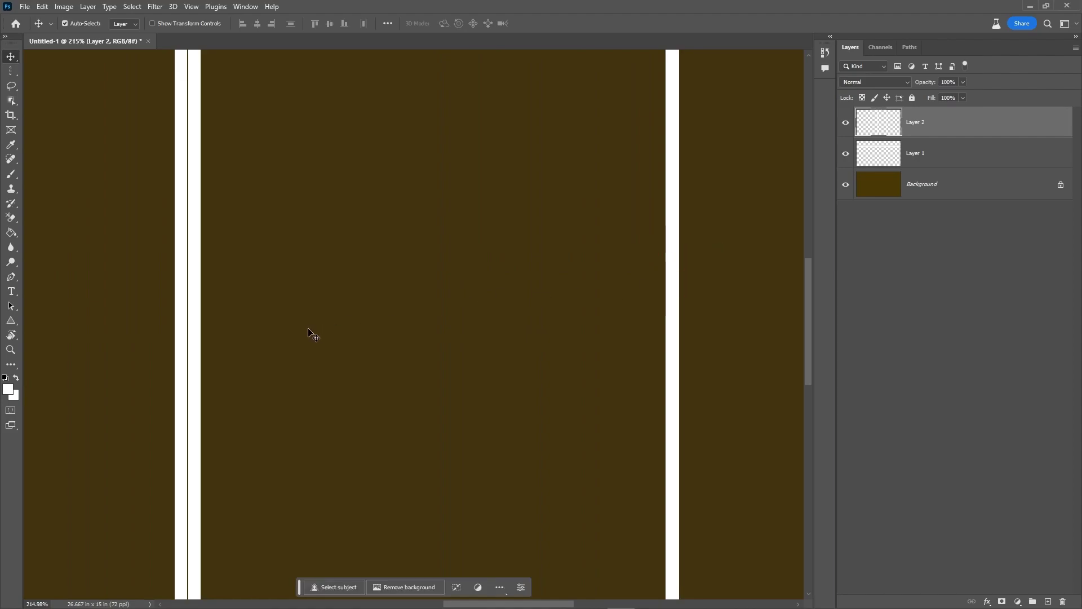
scroll(183, 285, "up", 3)
scroll(186, 265, "down", 2)
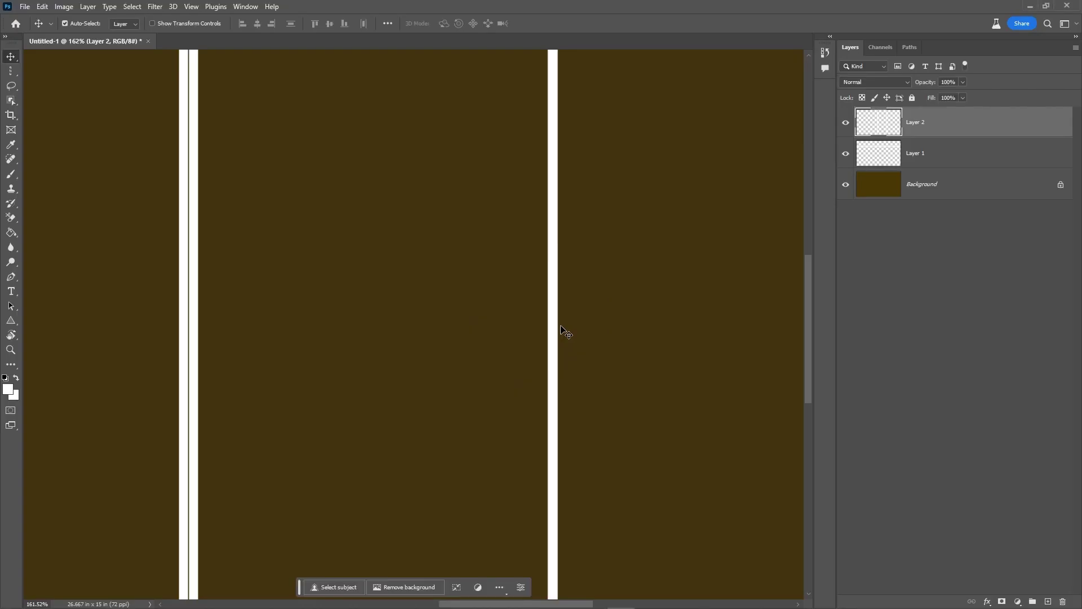
scroll(562, 264, "down", 5)
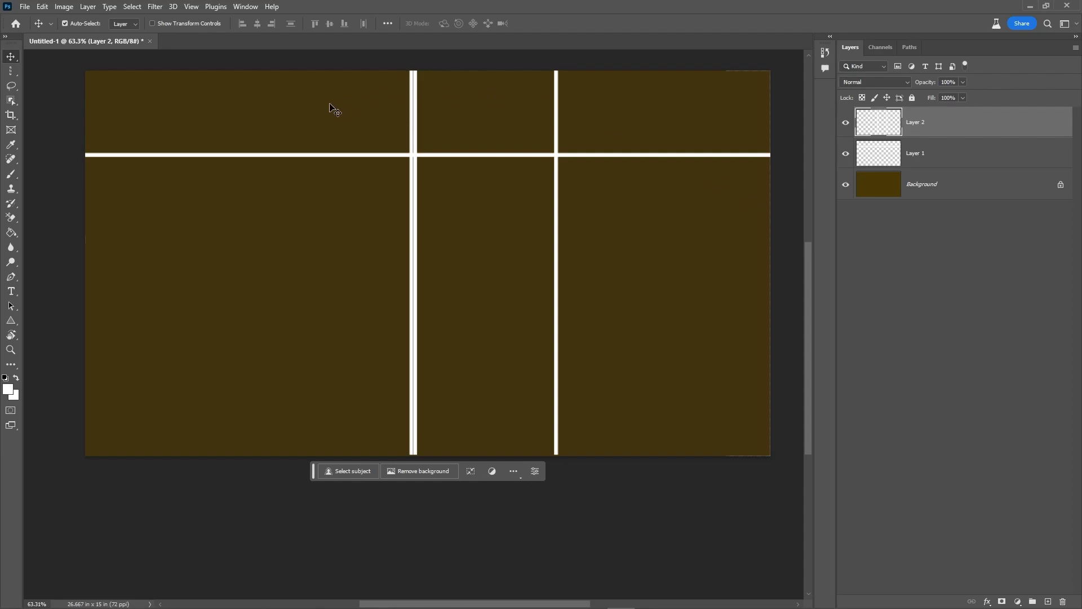
Step: Review the variants of the marquee, lasso and object selection tools, activating the Polygonal Lasso and Object Selection tools
left_click(13, 75)
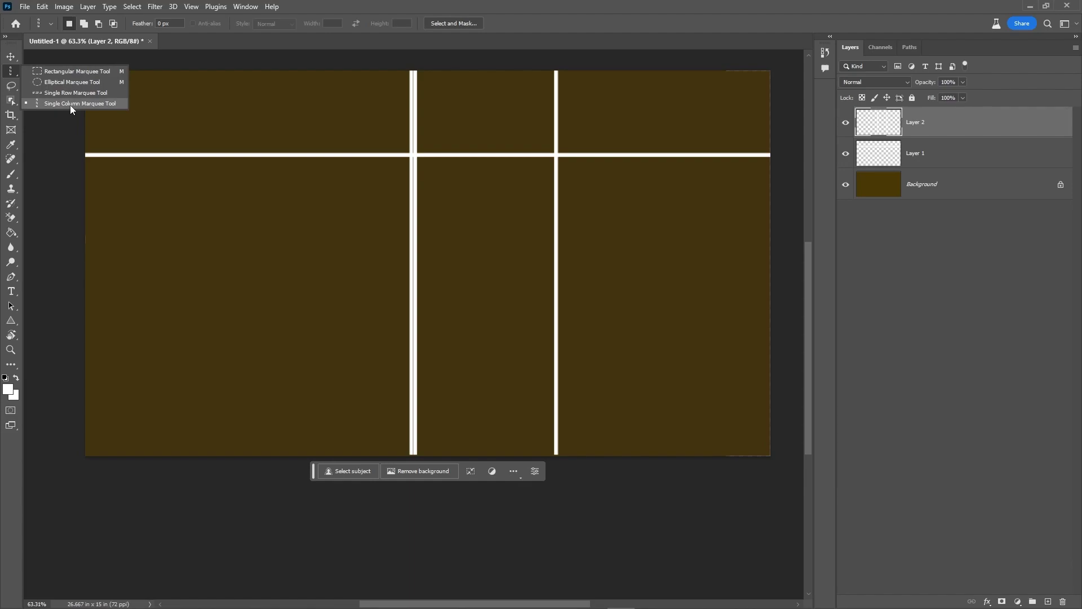
left_click(12, 71)
left_click(12, 87)
right_click(12, 86)
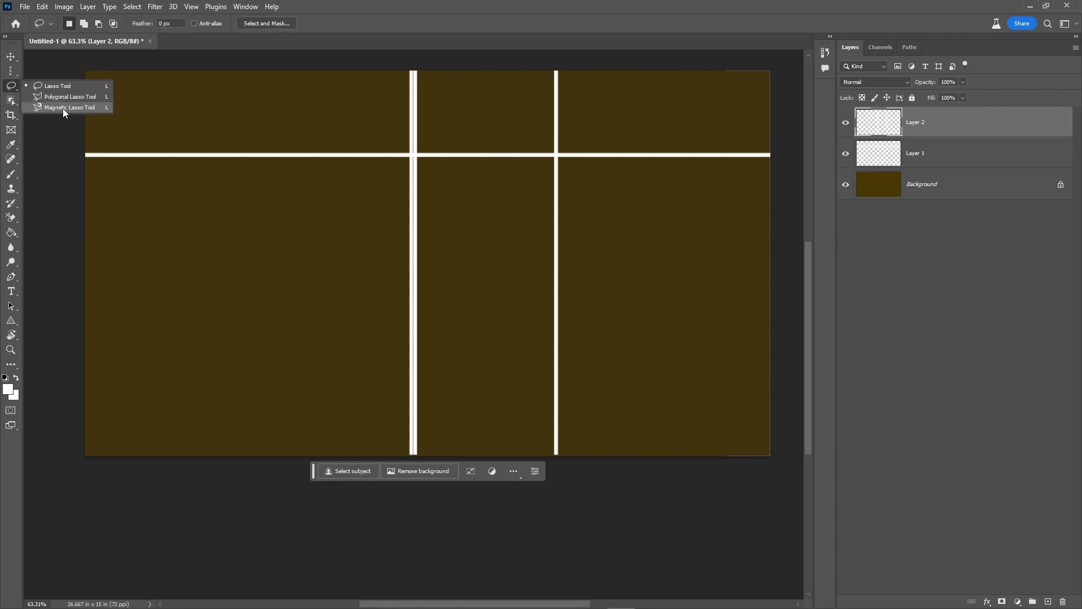
left_click(41, 110)
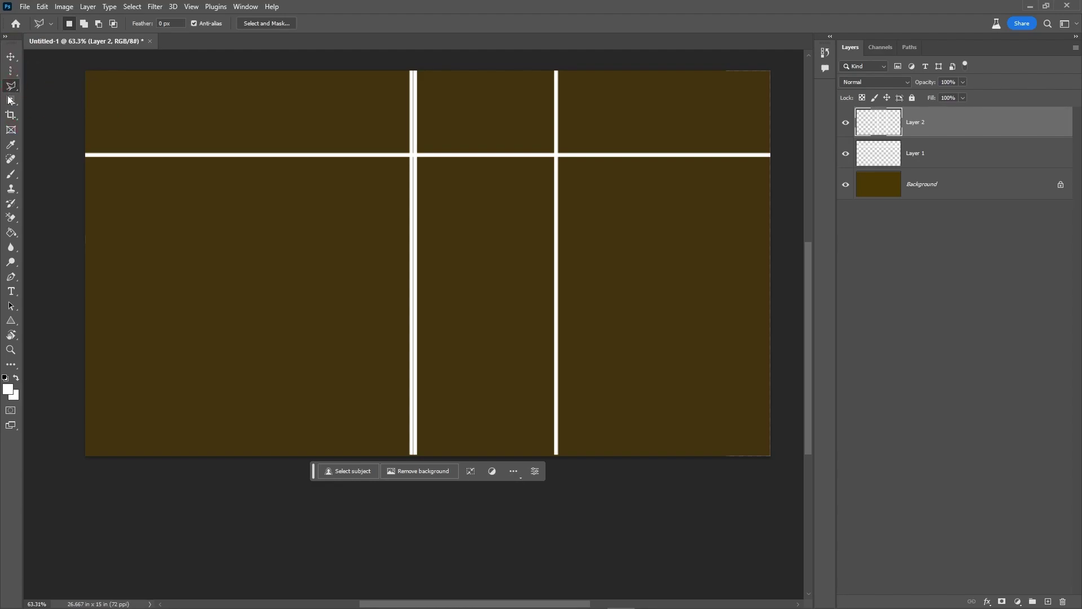
left_click(9, 101)
right_click(8, 101)
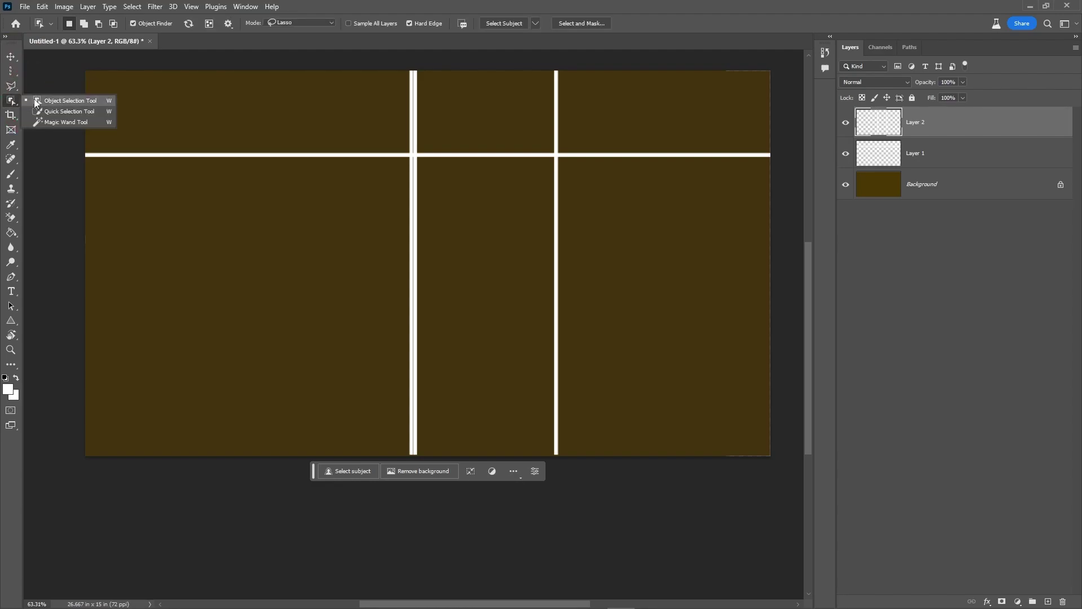